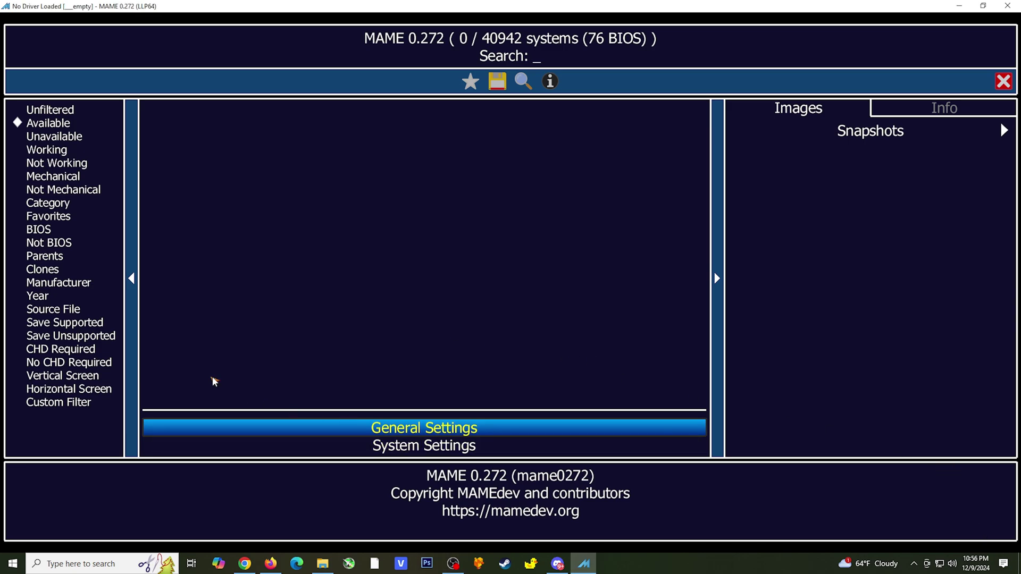
Filter the systems by source file apple/apple2e.cpp and open the software list of the Apple //e.
left_click(75, 311)
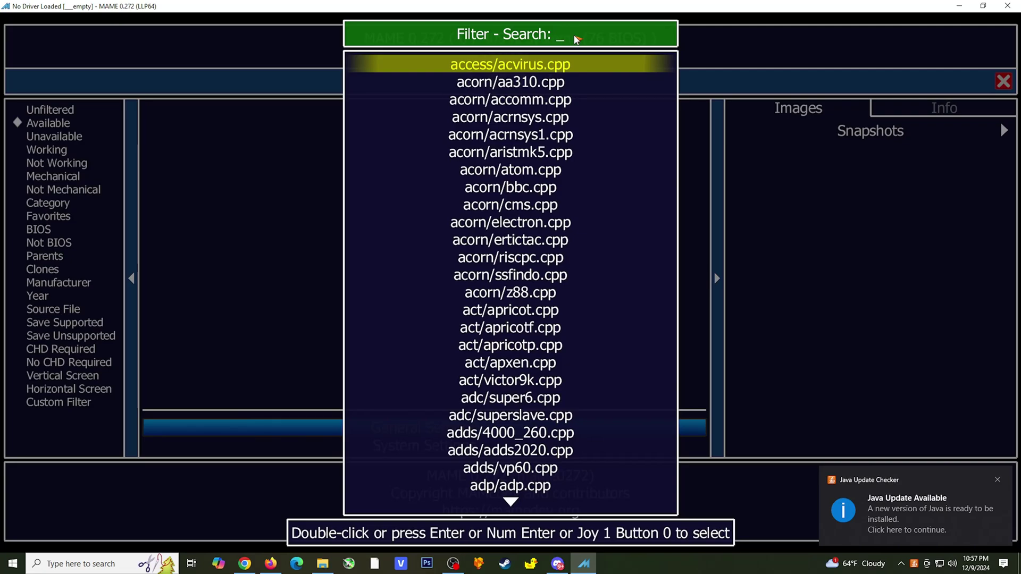
type("apple2")
double_click(527, 117)
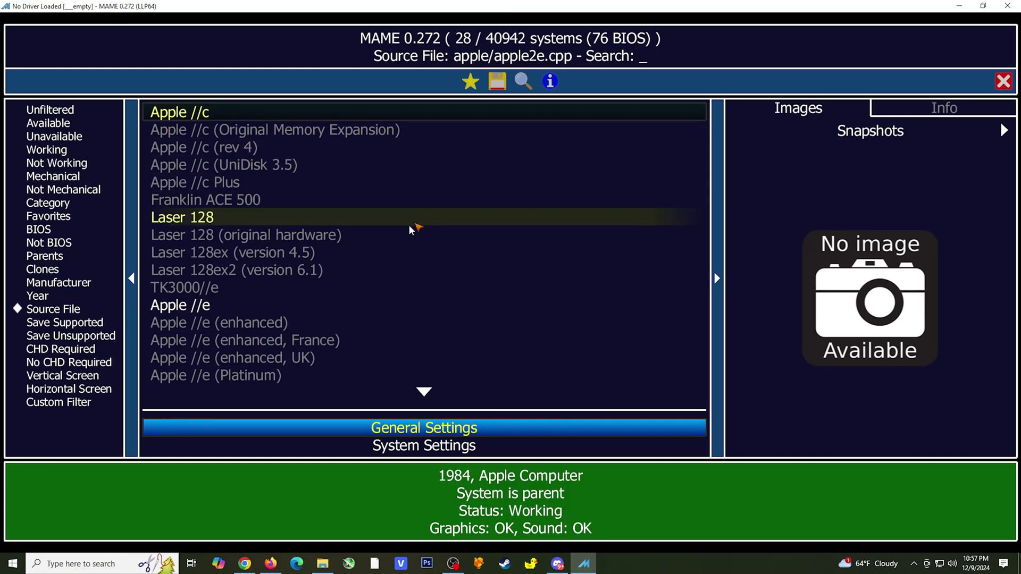
left_click(254, 306)
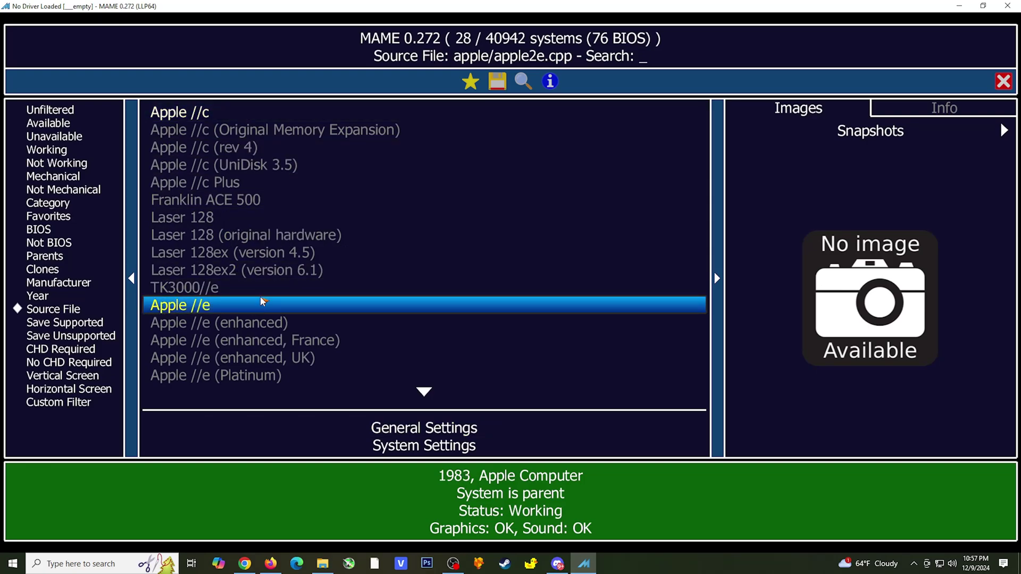
left_click(207, 307)
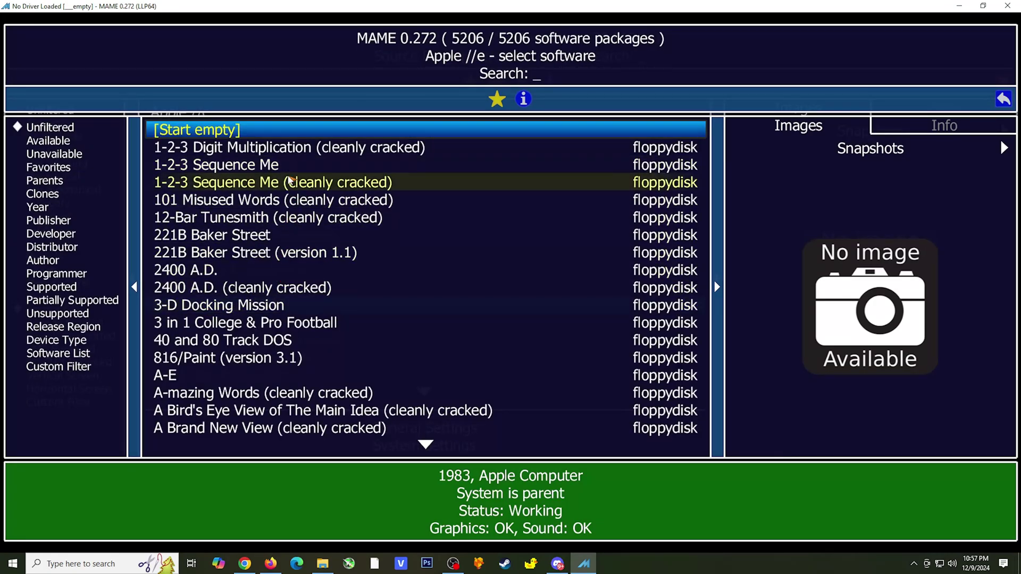
Find the original Battletech floppydisk entry in the Apple //e software list and select it to read its software list and item name.
scroll(290, 181, "down", 6)
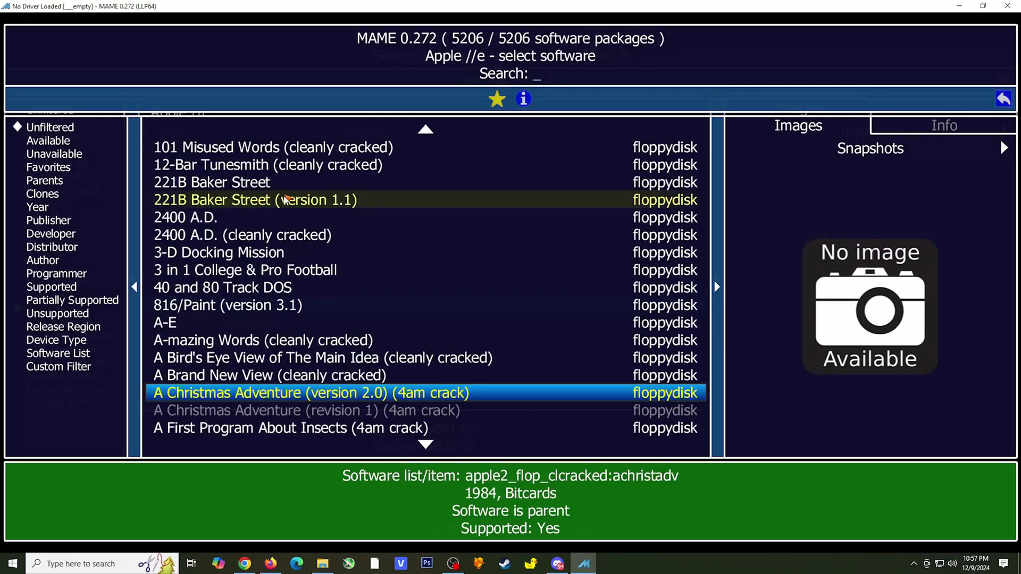
scroll(285, 200, "down", 14)
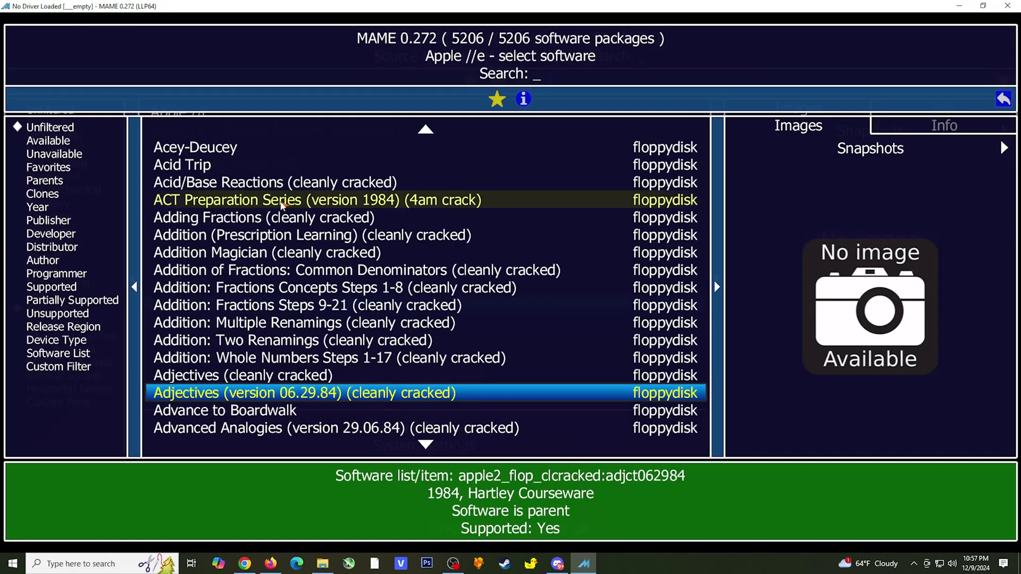
scroll(282, 204, "down", 12)
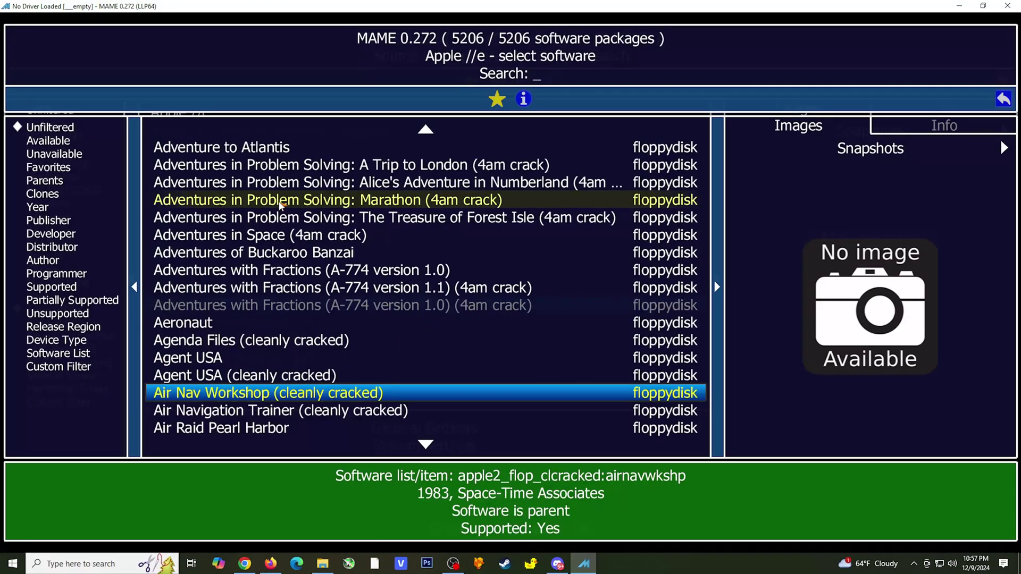
scroll(280, 205, "down", 20)
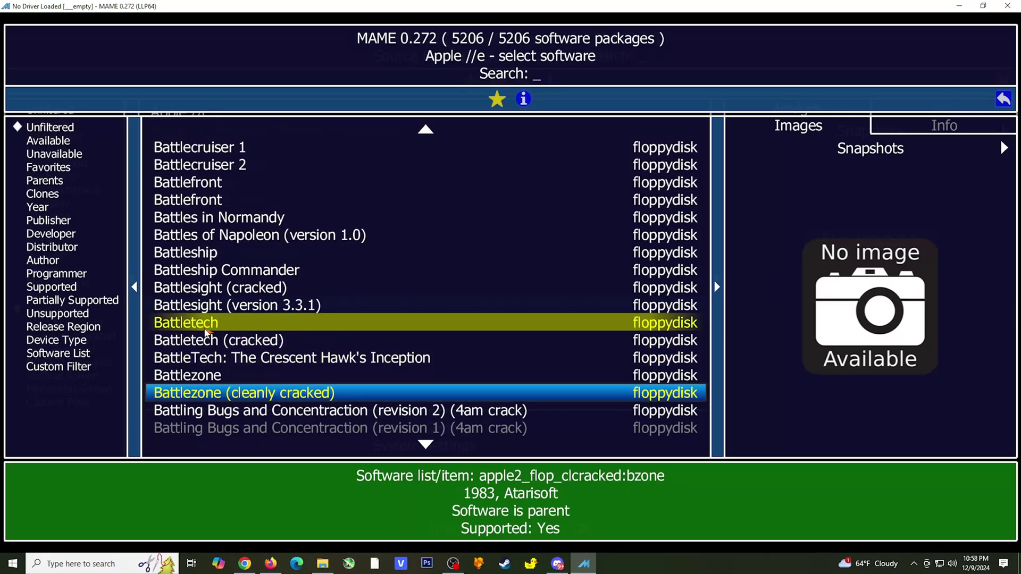
left_click(206, 329)
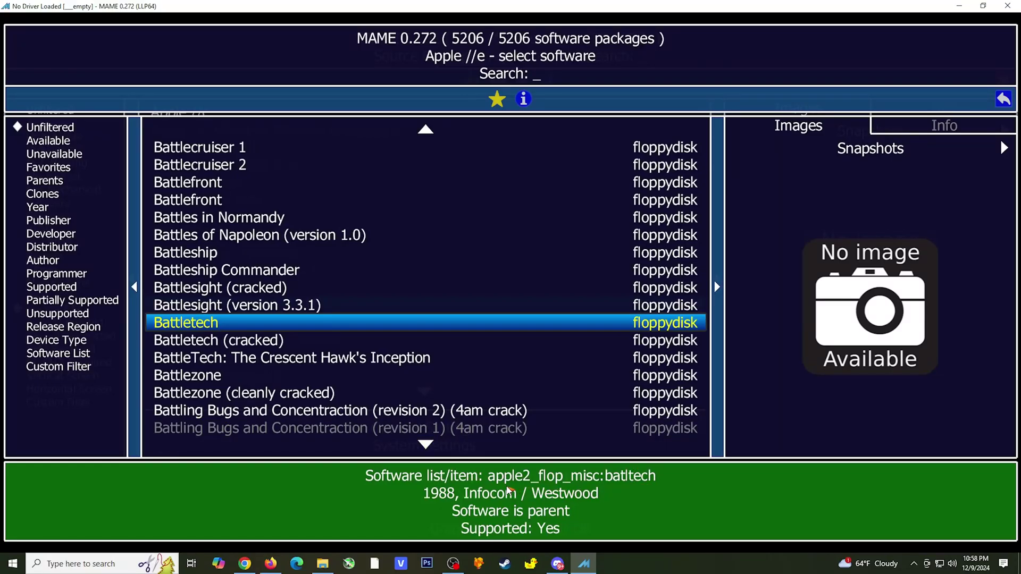
Switch to File Explorer and create a folder named apple2_flop_misc inside MAME's PC_Handheld_Console folder.
key("alt+Tab")
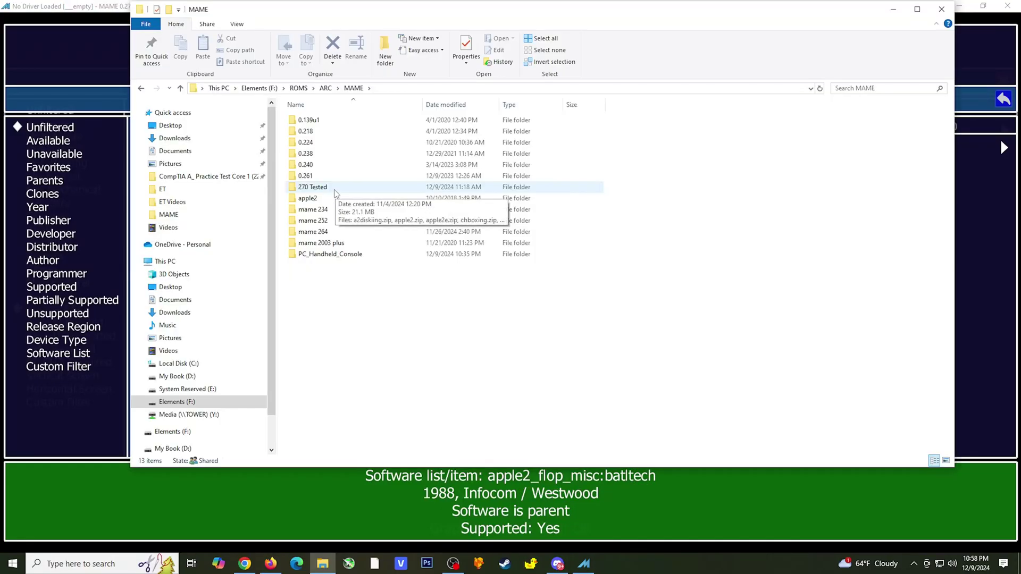
left_click(354, 259)
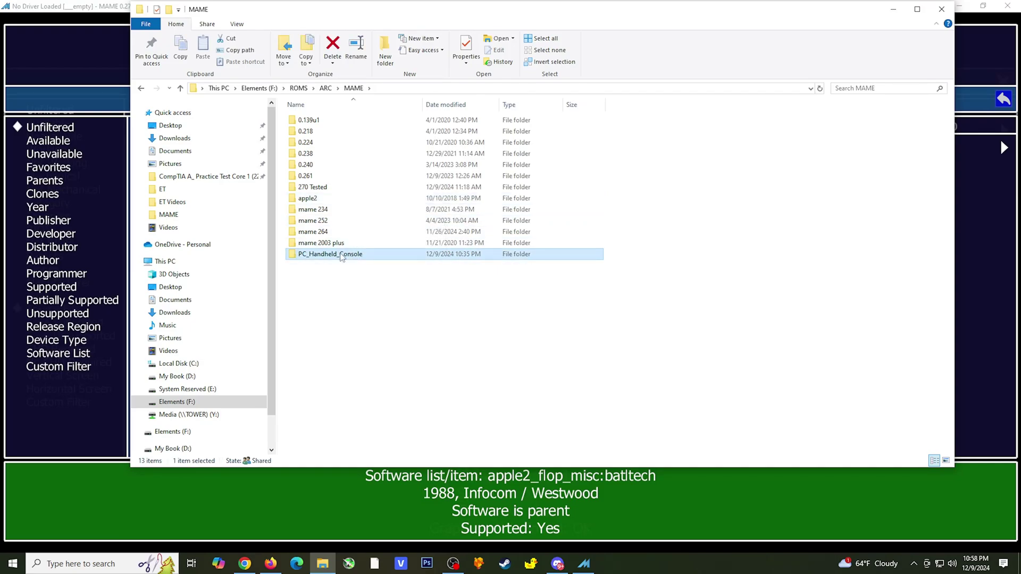
double_click(341, 255)
right_click(350, 174)
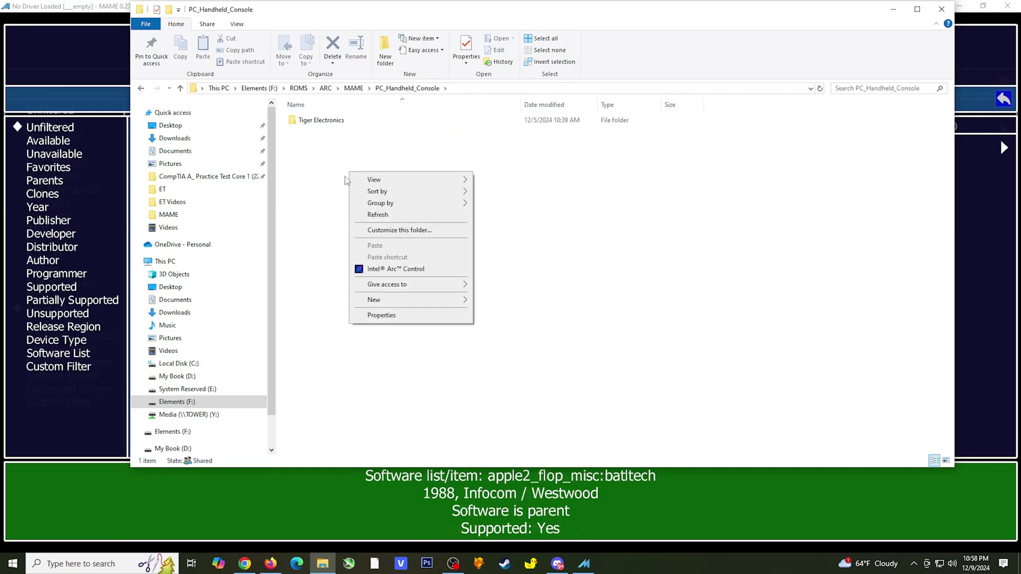
mouse_move(451, 296)
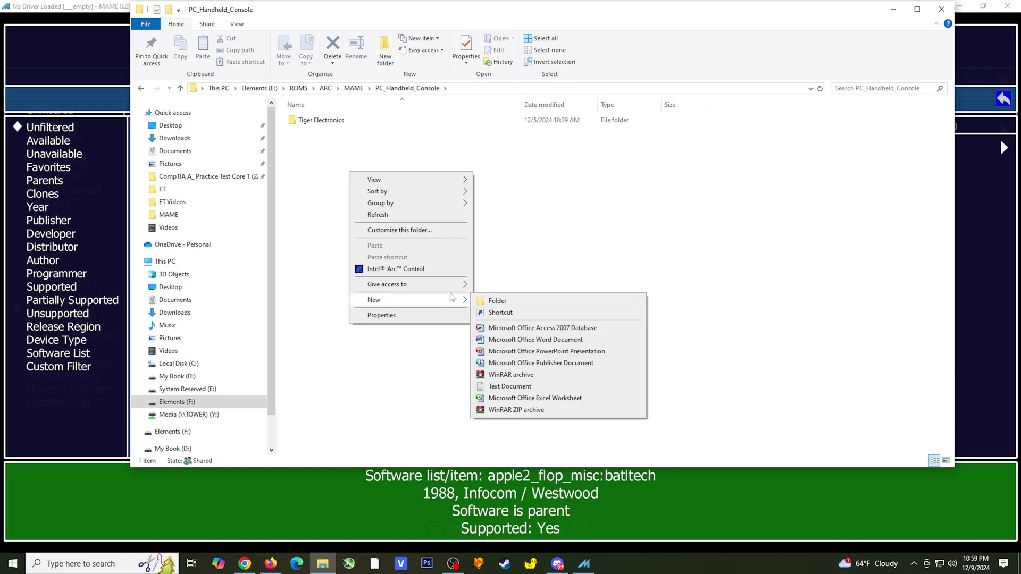
left_click(495, 300)
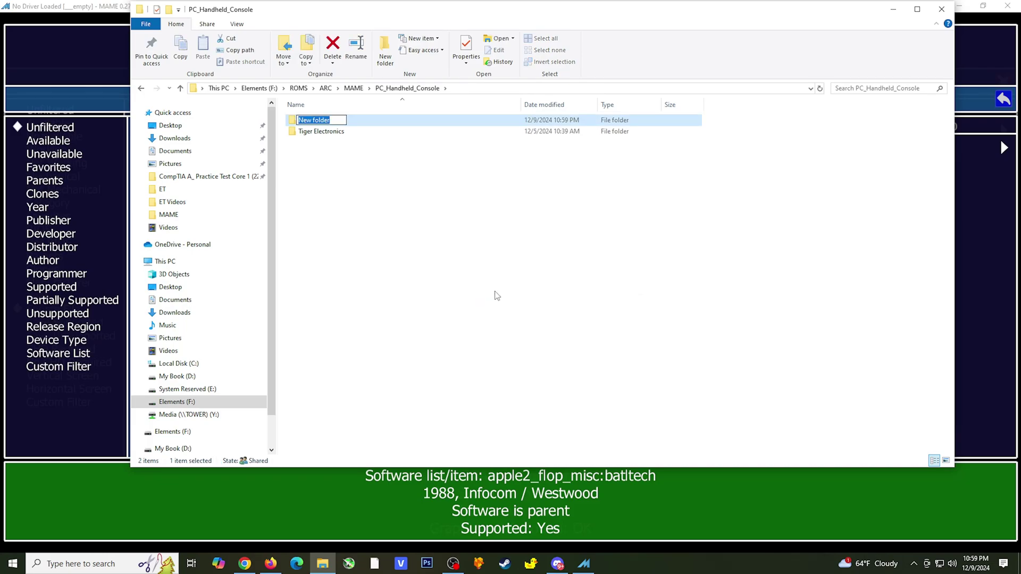
type("apple2_flop_misc")
left_click(445, 292)
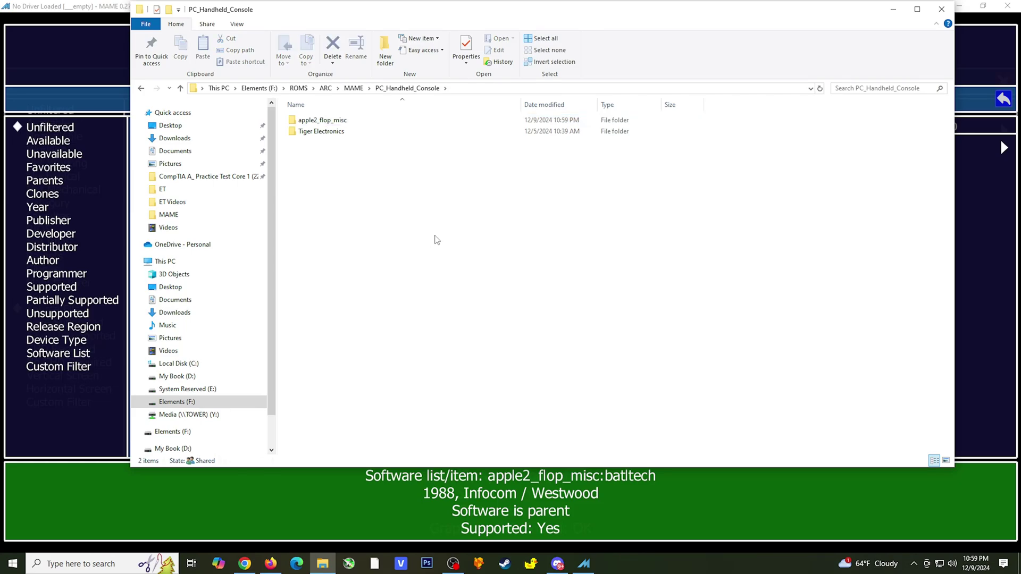
Create a subfolder named batltech inside the apple2_flop_misc folder.
double_click(337, 124)
right_click(341, 162)
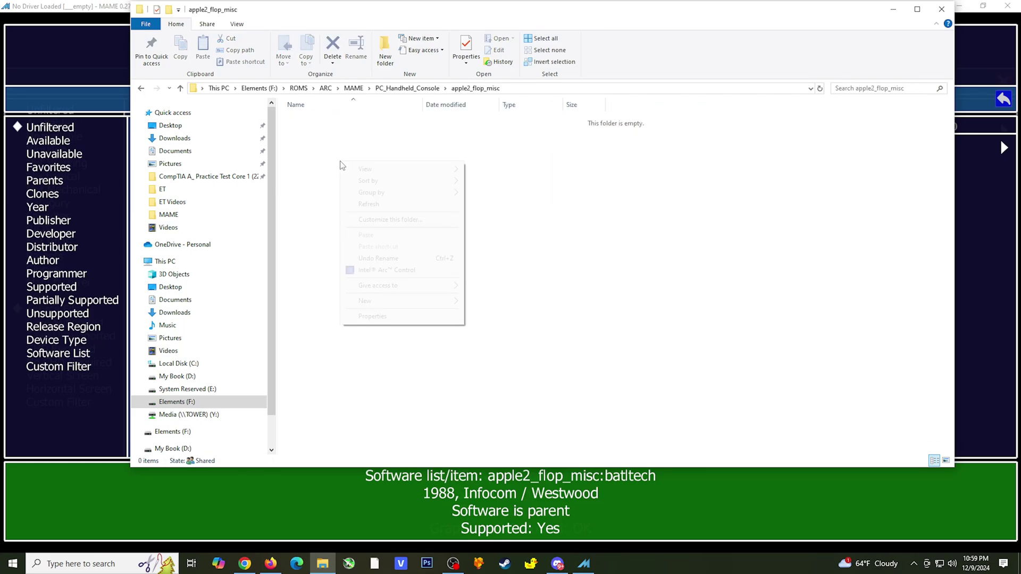
mouse_move(387, 307)
left_click(506, 301)
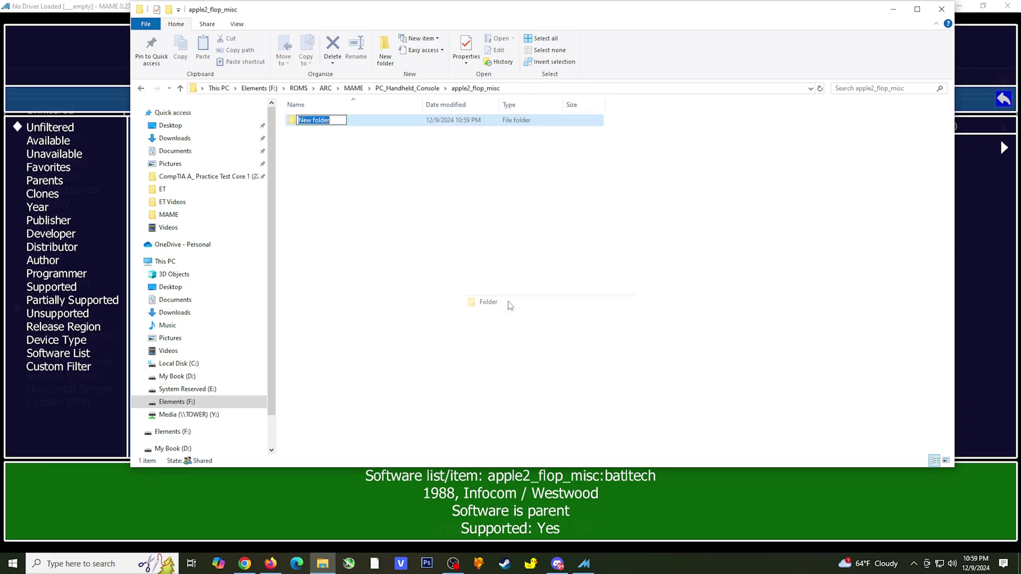
type("batl")
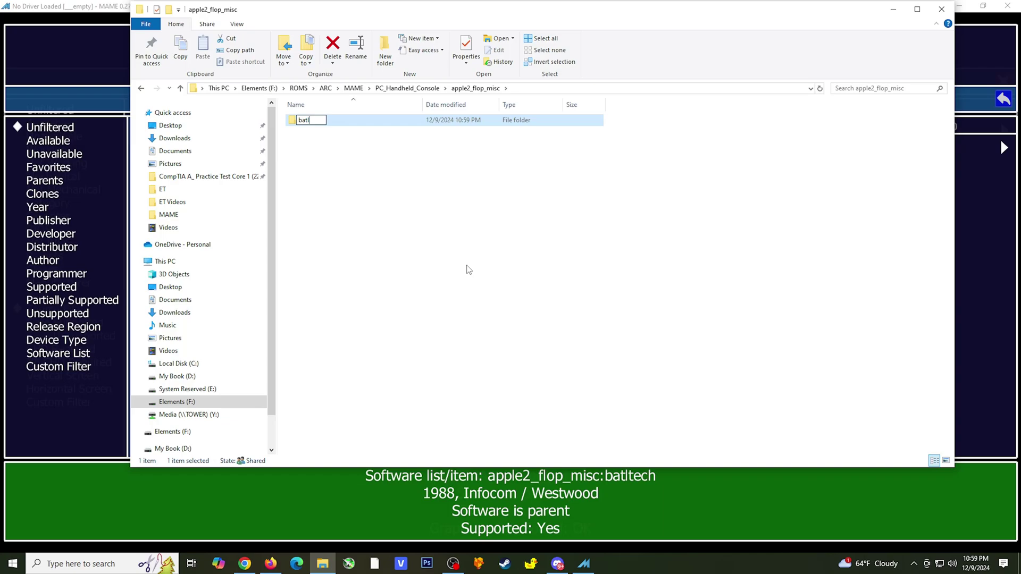
type("tech")
key("Return")
Extract batltech.zip from the apple2 folder into F:\ROMS\ARC\MAME\PC_Handheld_Console\apple2_flop_misc\batltech.
key("alt+Left")
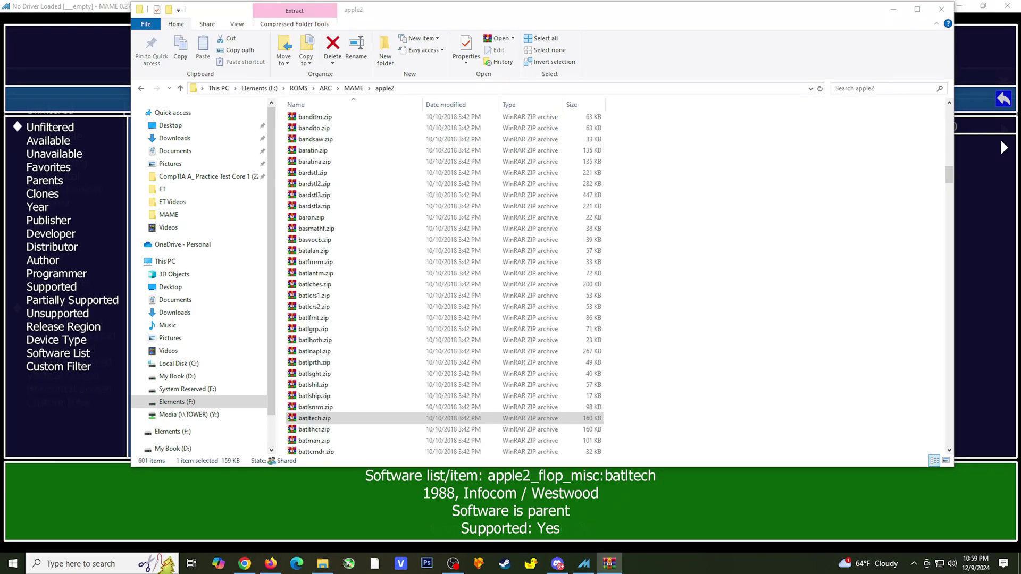
left_click_drag(1020, 143, 310, 82)
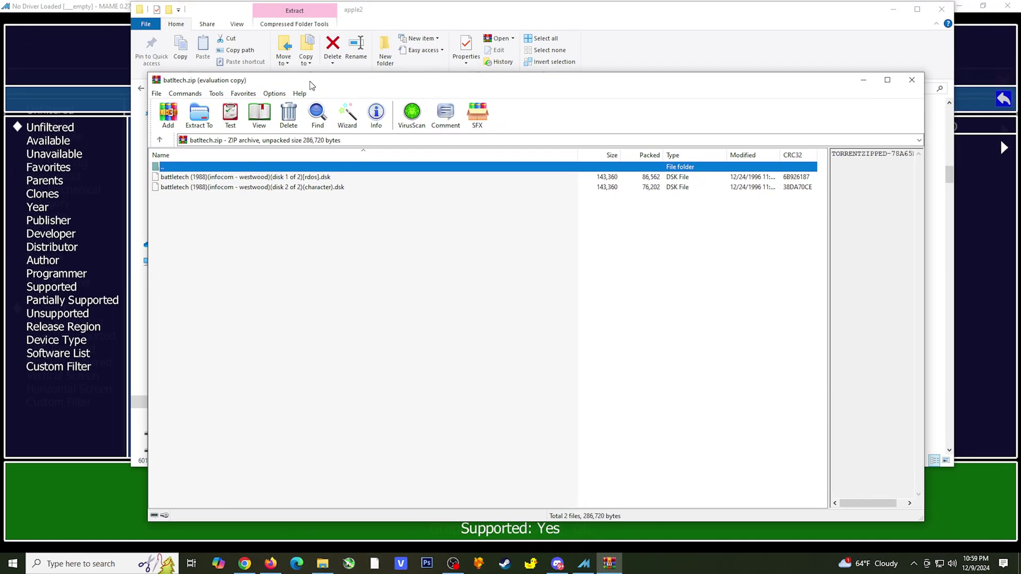
left_click(199, 114)
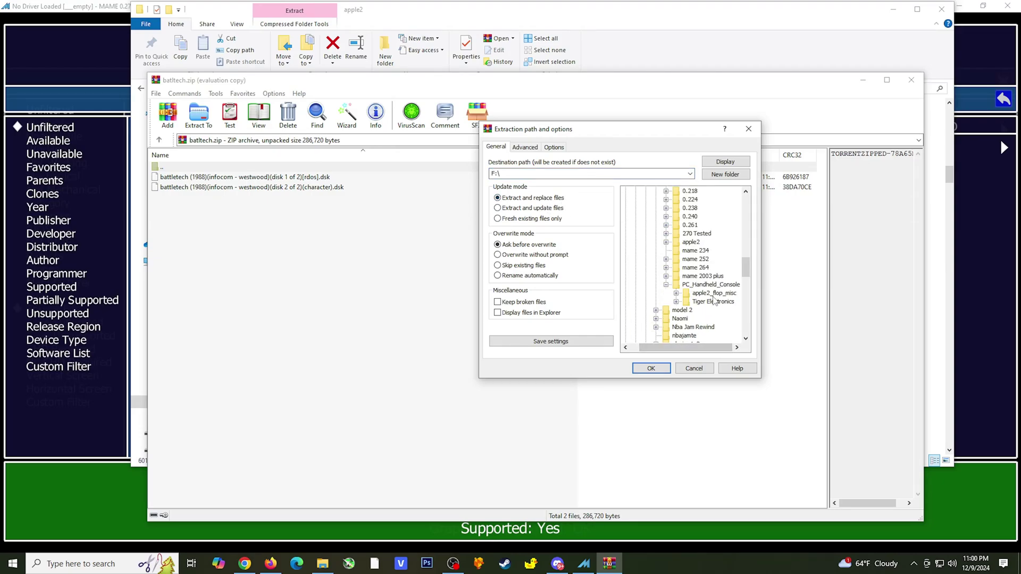
double_click(711, 295)
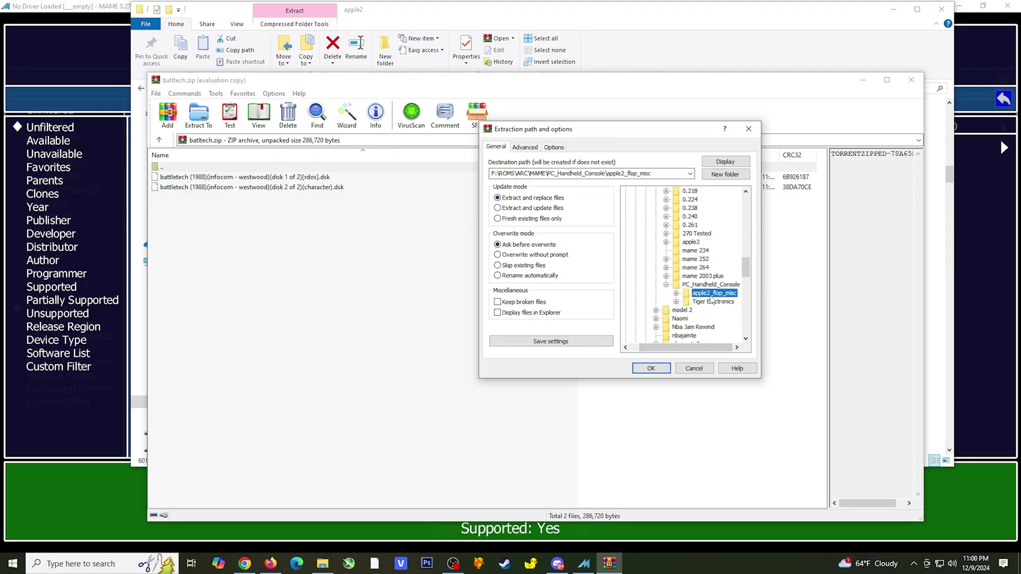
left_click(710, 301)
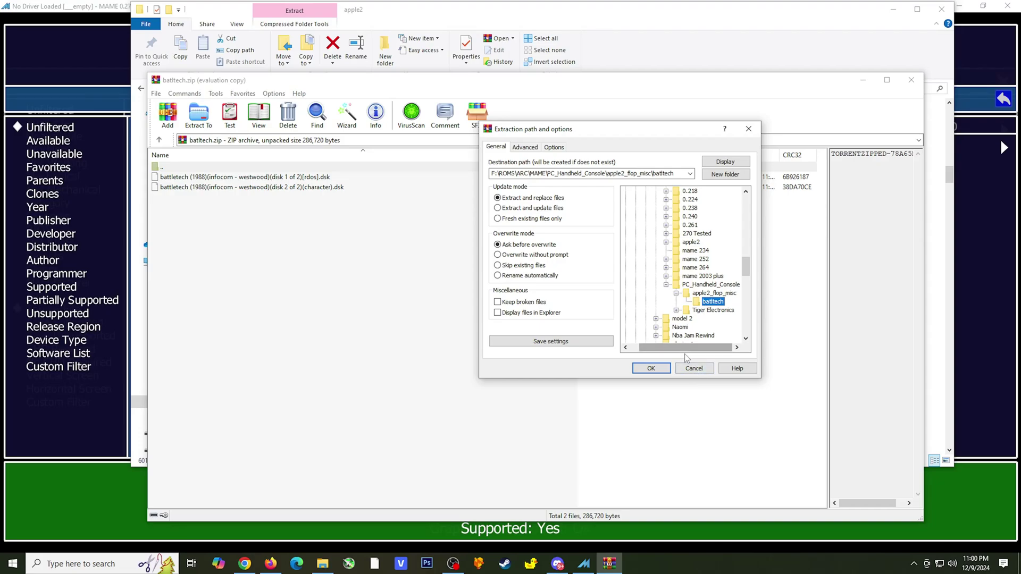
left_click(651, 368)
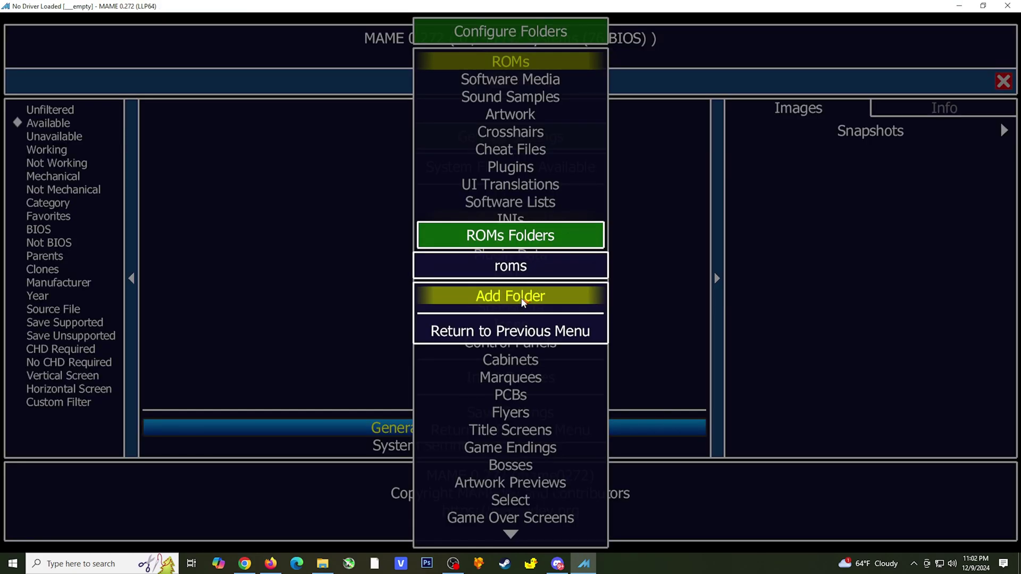
Add F:\ROMS\ARC\MAME\PC_Handheld_Console to MAME's ROMs folders.
left_click(523, 298)
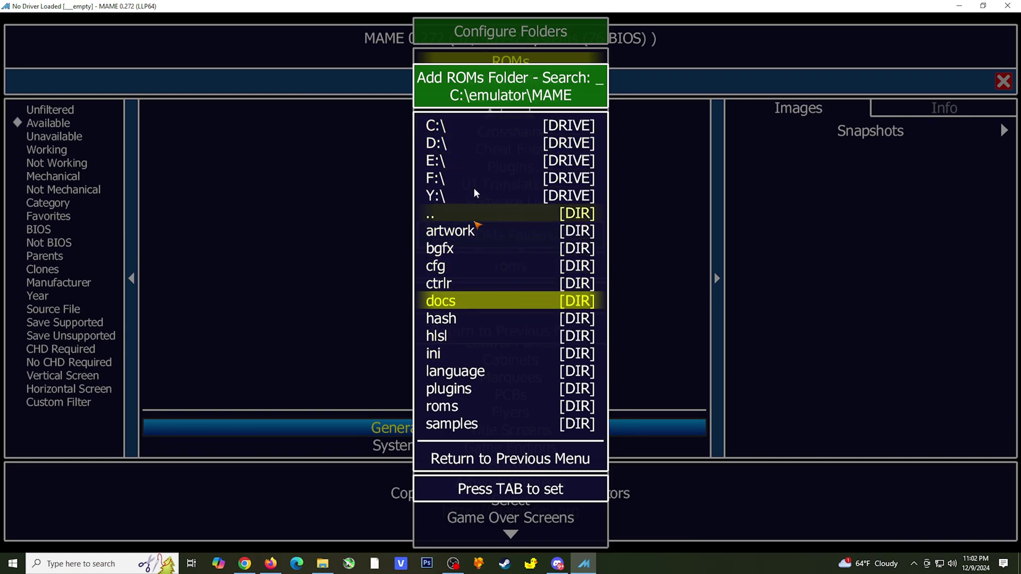
left_click(449, 177)
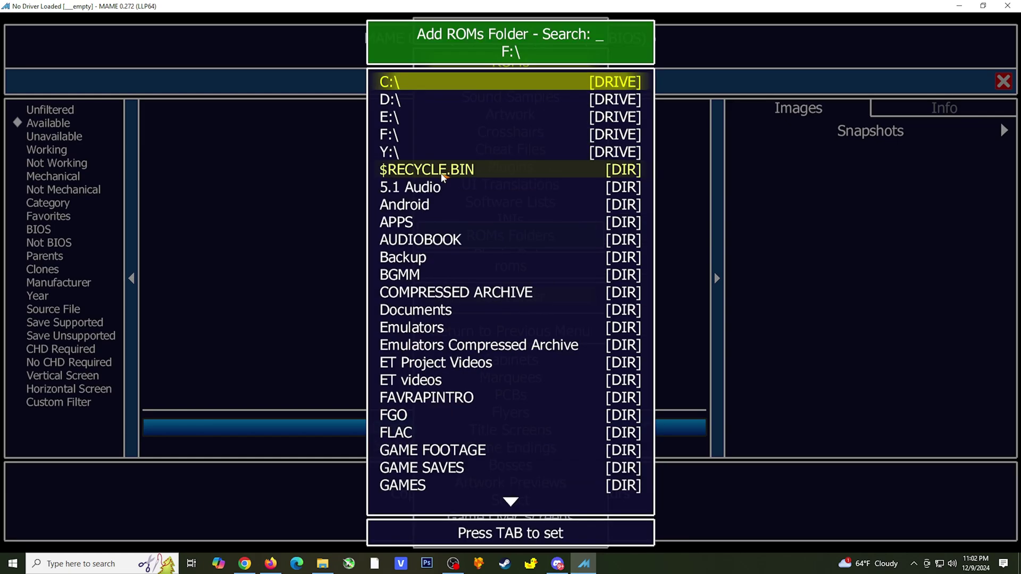
scroll(470, 372, "down", 11)
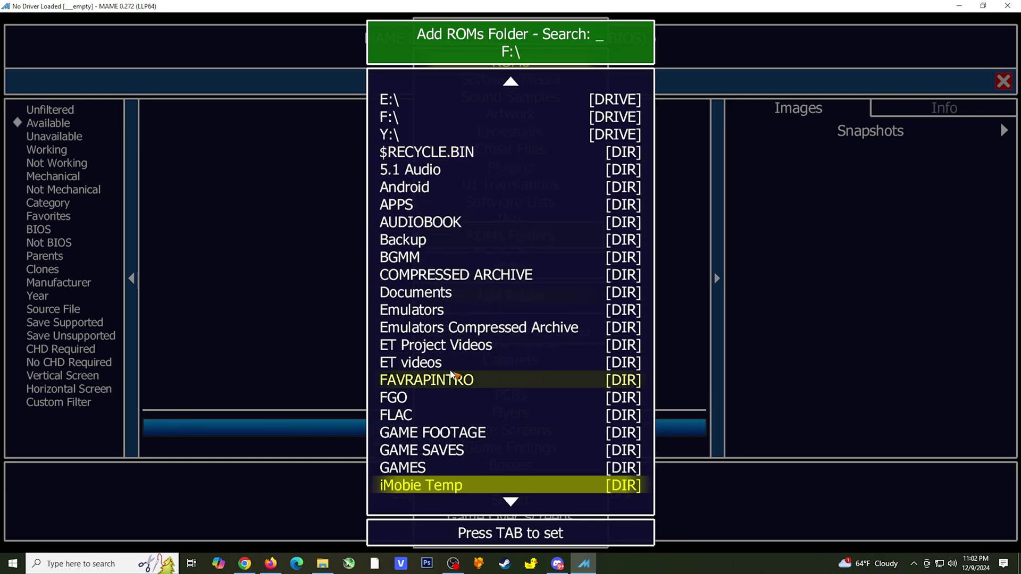
scroll(451, 372, "down", 3)
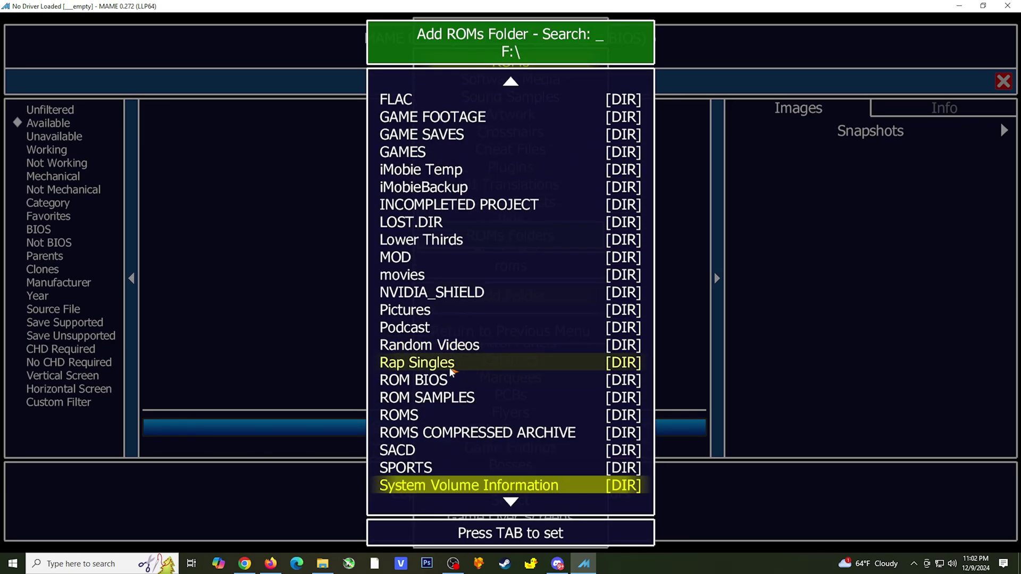
left_click(452, 415)
left_click(468, 432)
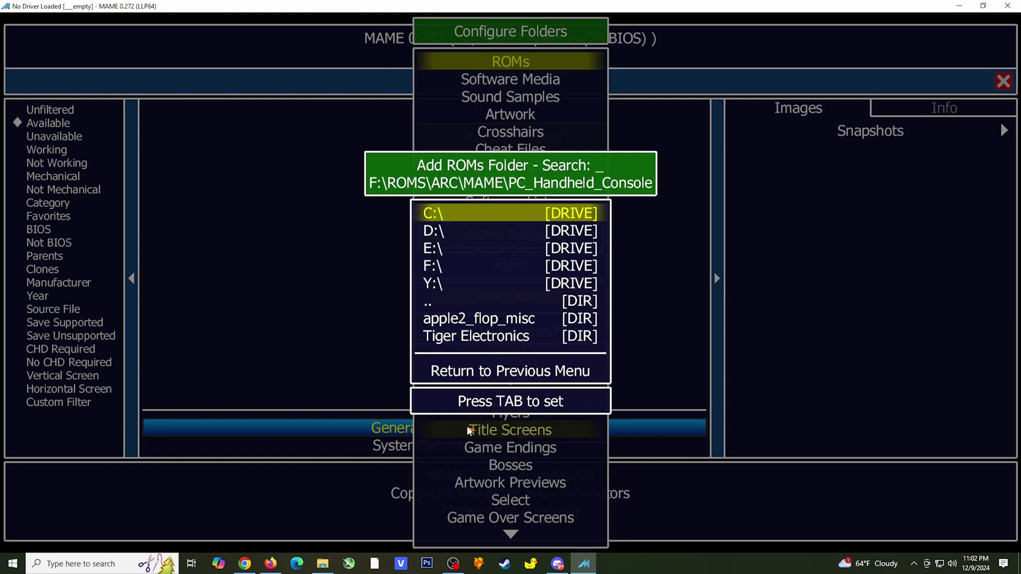
left_click(499, 407)
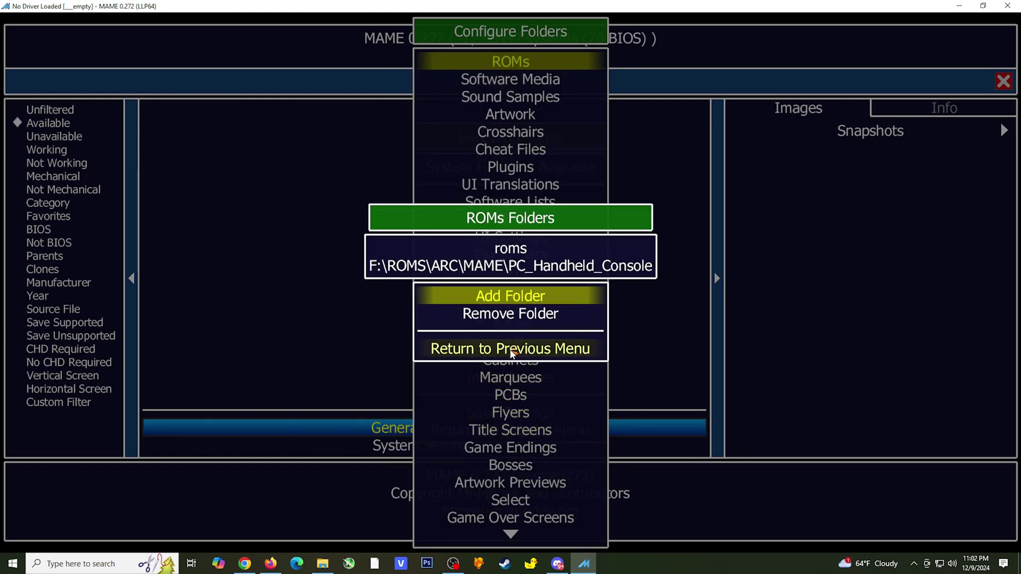
Leave the folder configuration and save MAME's general settings.
left_click(515, 349)
key("Escape")
left_click(512, 413)
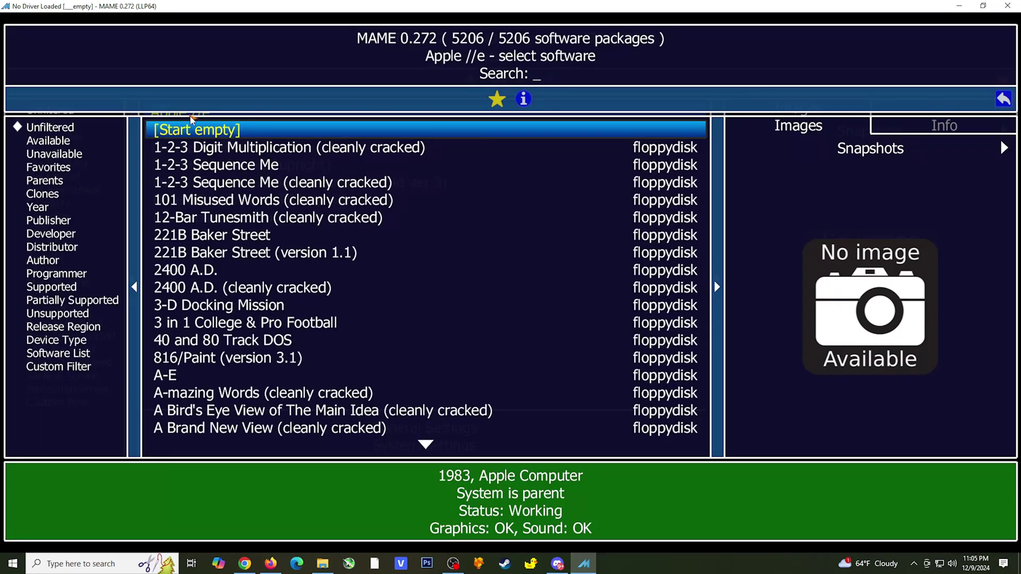
Show only the available Apple //e software packages and launch Battletech with the flop1 package part.
left_click(48, 140)
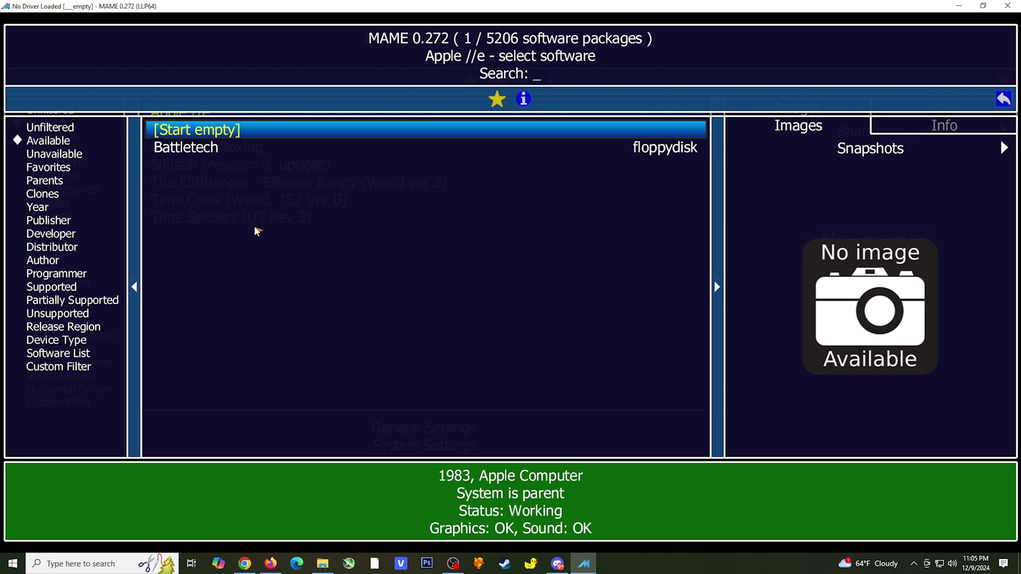
left_click(189, 153)
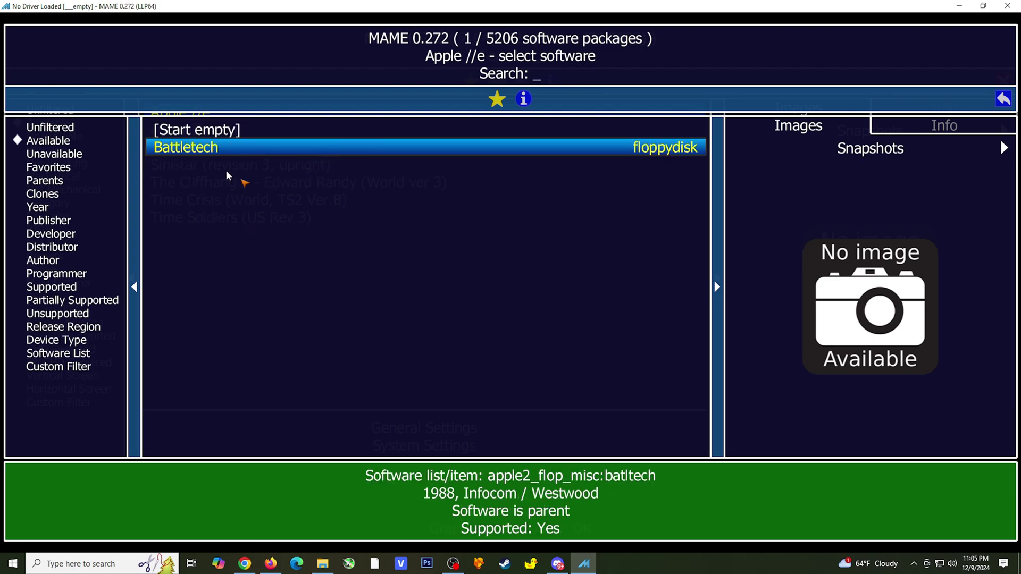
left_click(215, 151)
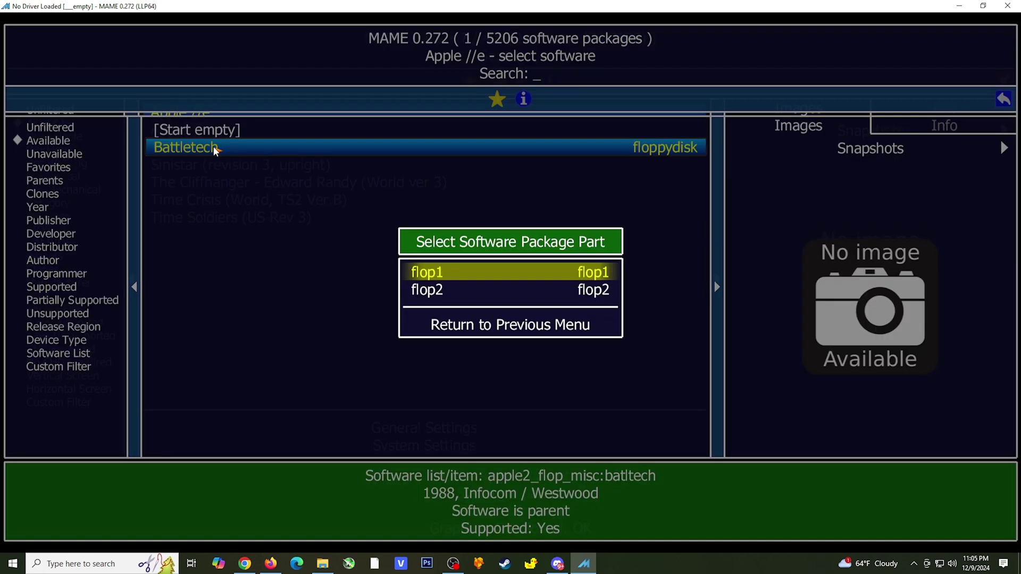
left_click(491, 277)
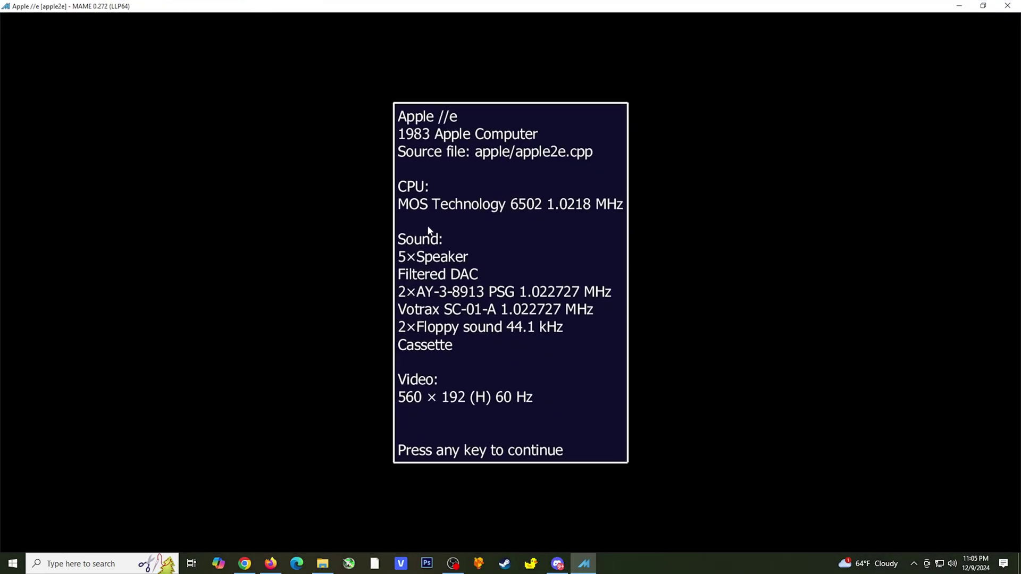
Continue past the Apple //e system information and load the batltech flop2 part into floppydisk2 with the File Manager.
key("Return")
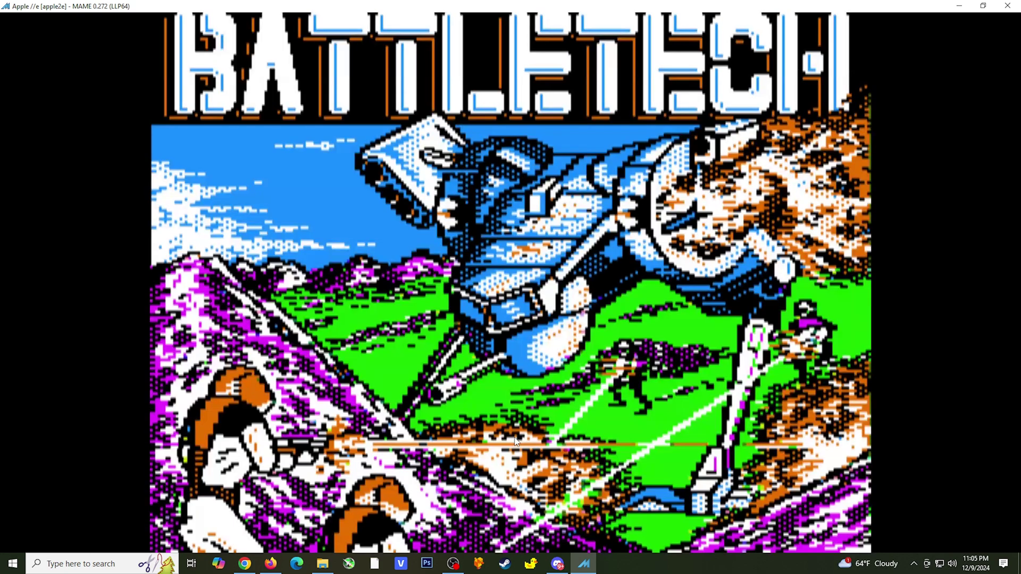
key("Scroll_Lock")
key("Tab")
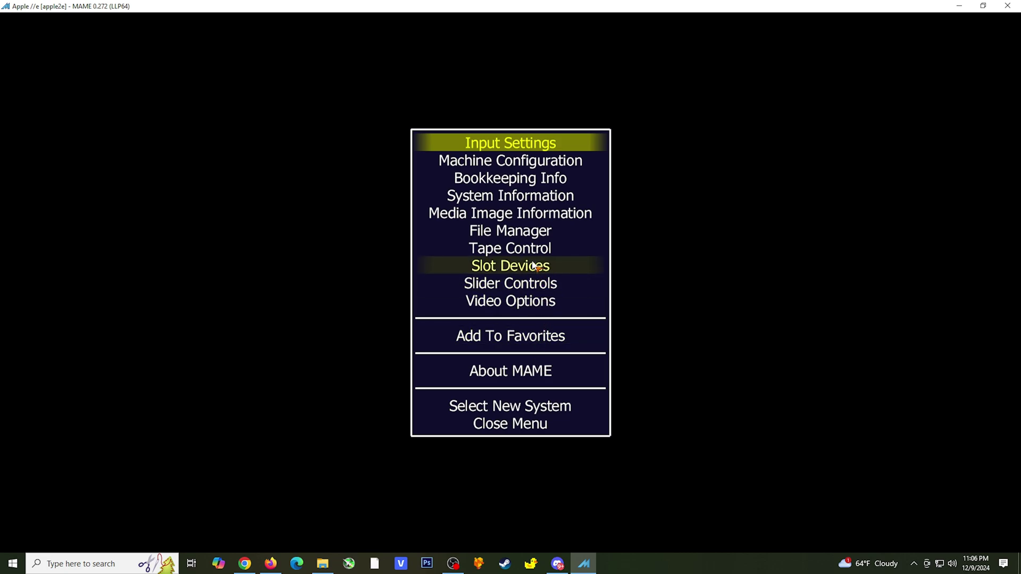
left_click(525, 236)
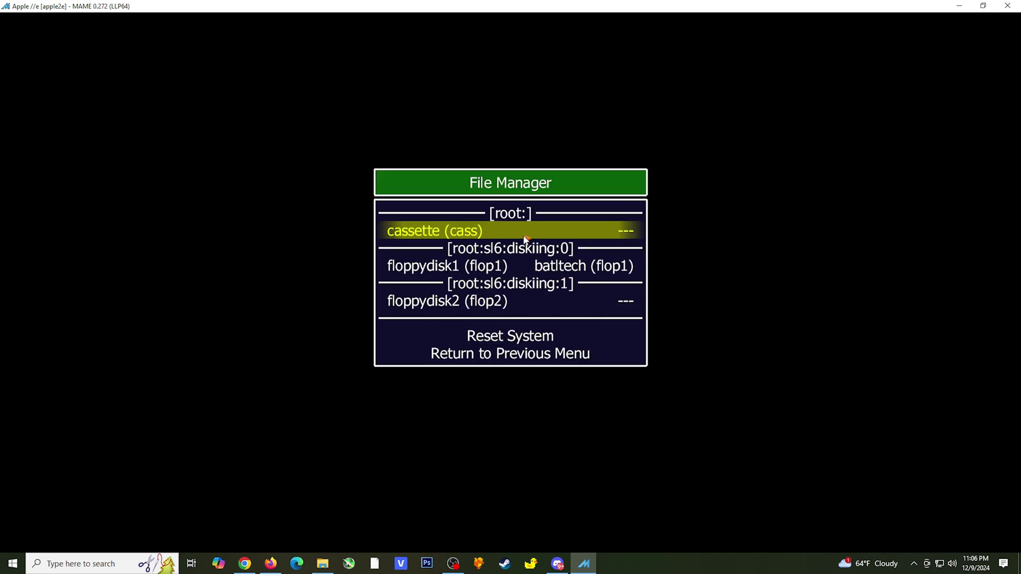
left_click(520, 302)
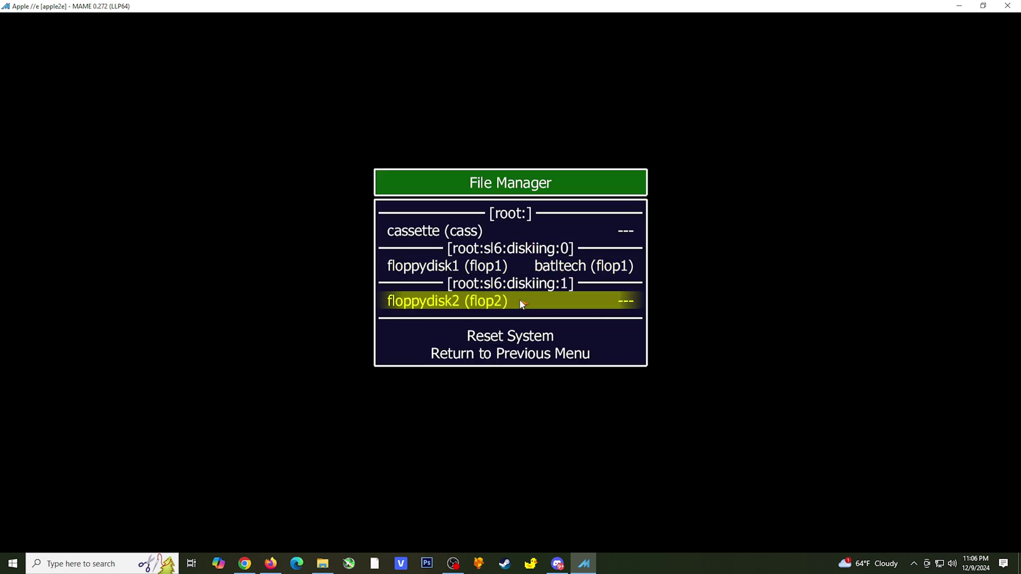
left_click(521, 302)
left_click(521, 302)
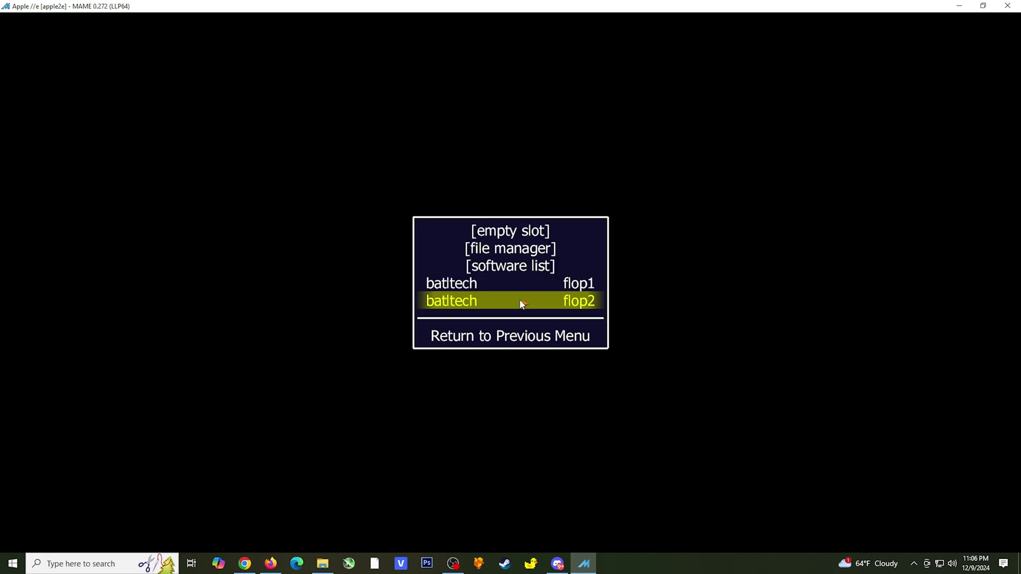
left_click(521, 302)
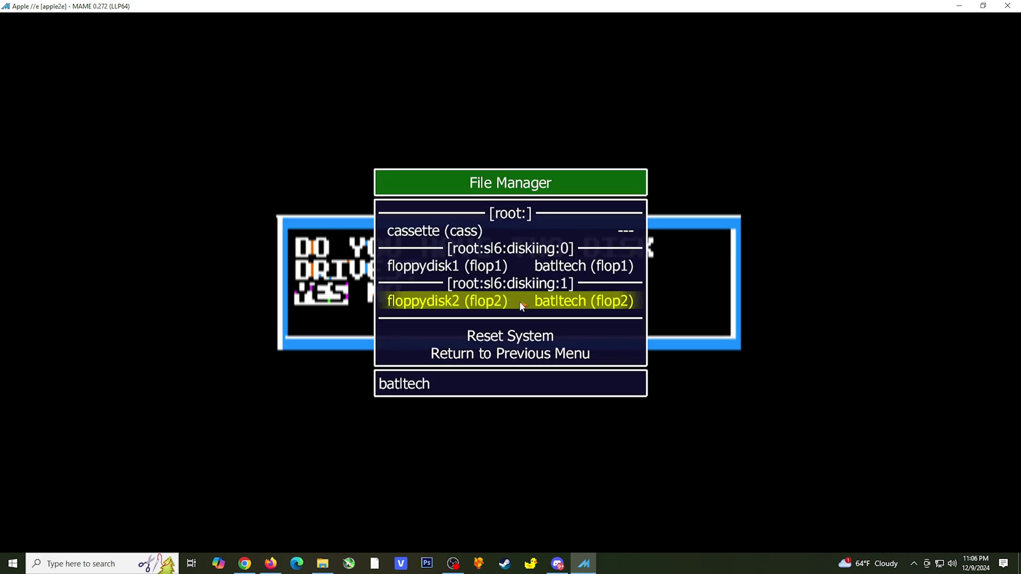
Leave the File Manager to return to the running game and disable MAME's UI controls.
left_click(501, 361)
left_click(501, 360)
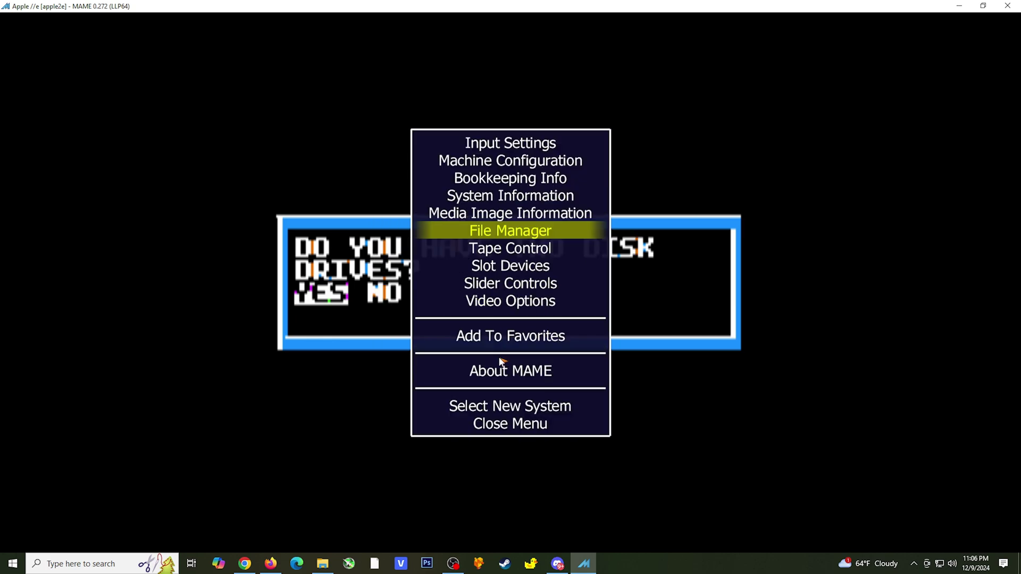
left_click(522, 425)
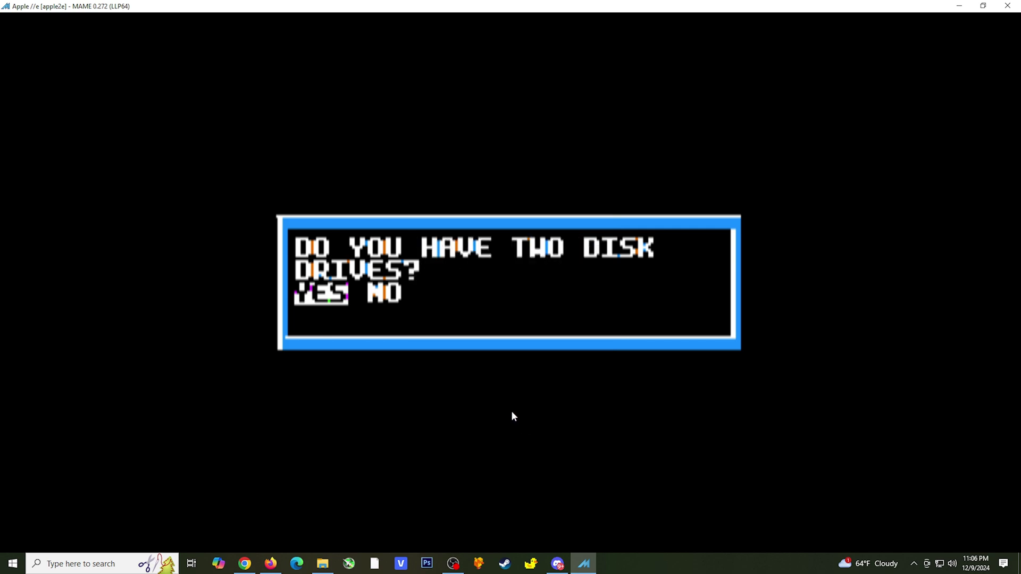
key("Scroll_Lock")
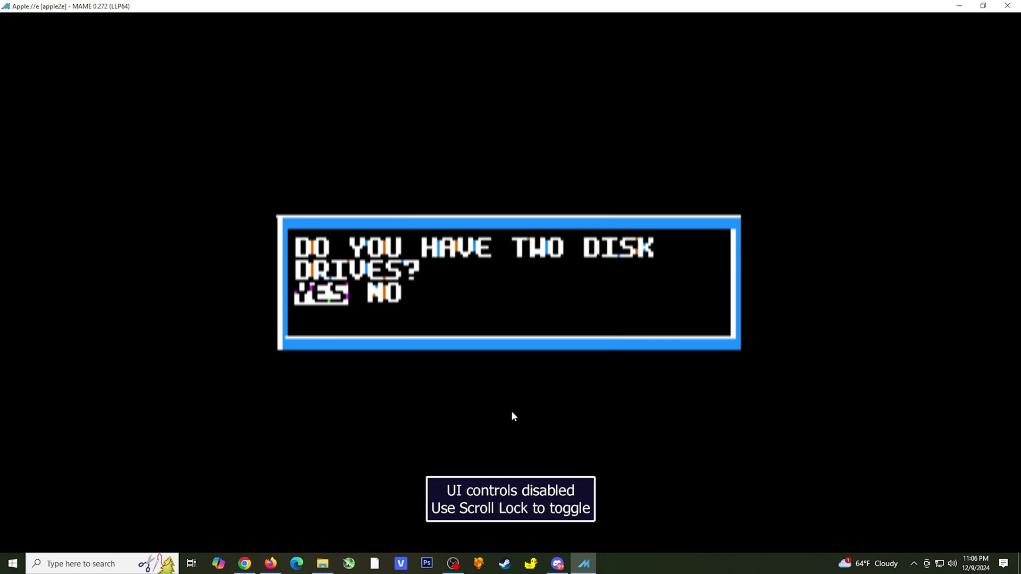
Answer Yes to having two disk drives, accept the character disk in drive 2 and choose Play Battletech.
key("Return")
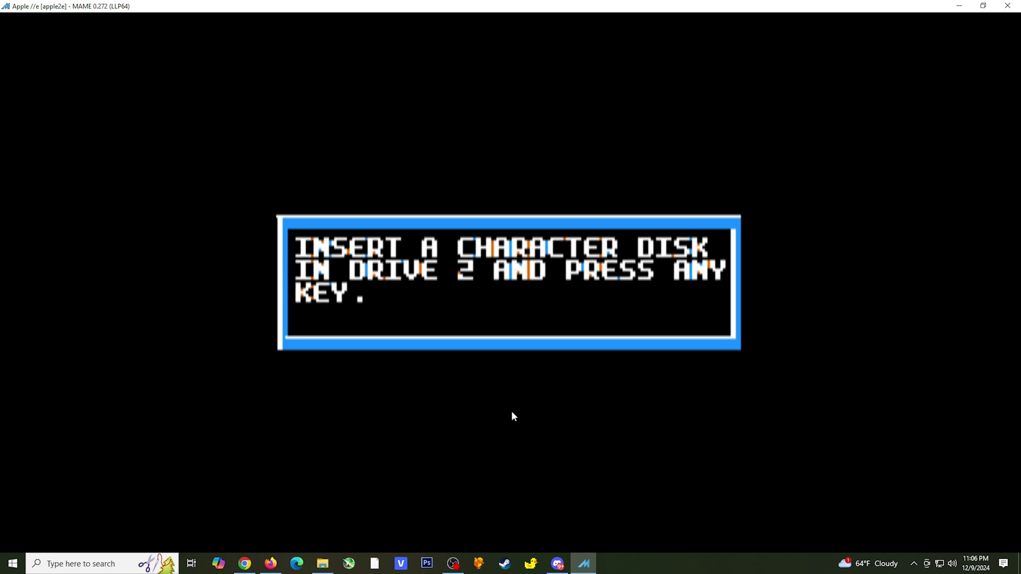
key("Return")
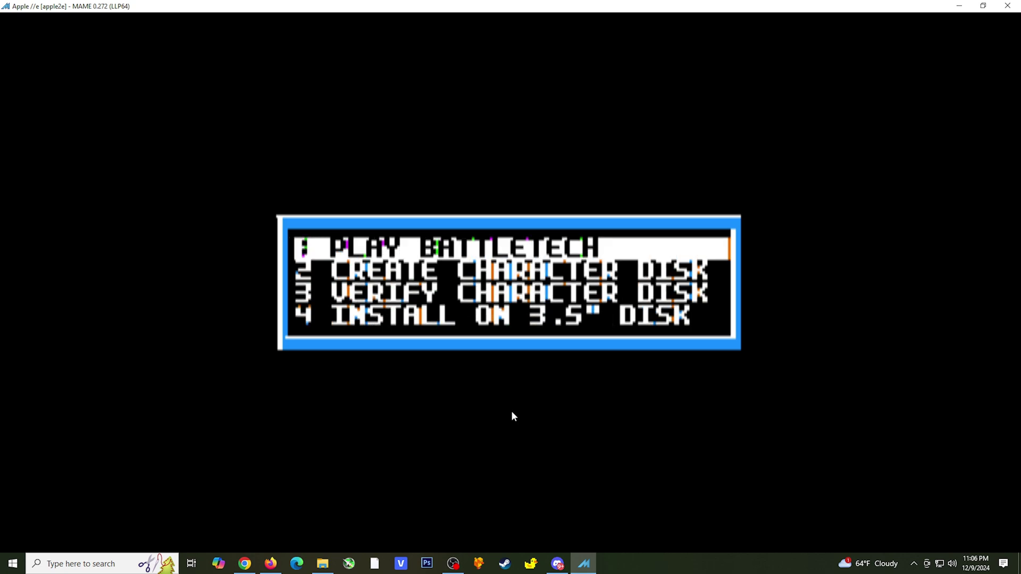
key("Return")
key("Down")
key("Down")
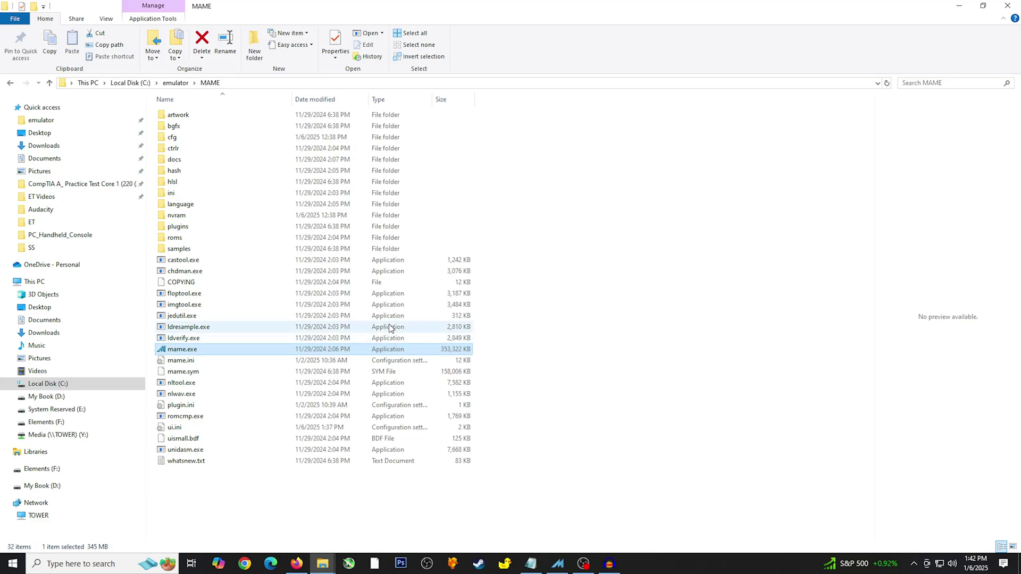
Open sms.xml from the hash folder in C:\emulator\MAME for editing in Notepad.
double_click(178, 171)
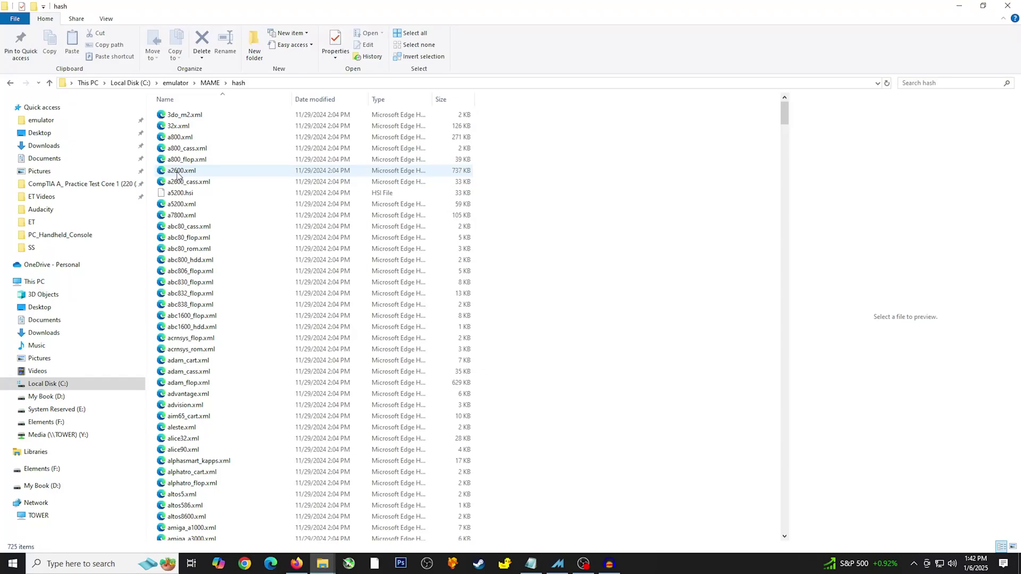
scroll(234, 258, "down", 3)
scroll(233, 259, "down", 15)
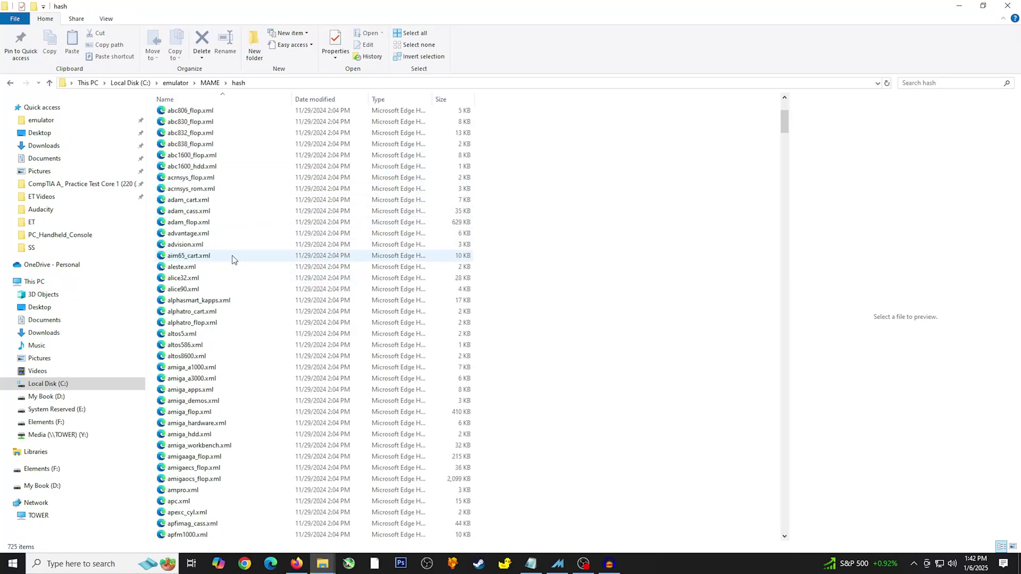
scroll(224, 259, "down", 20)
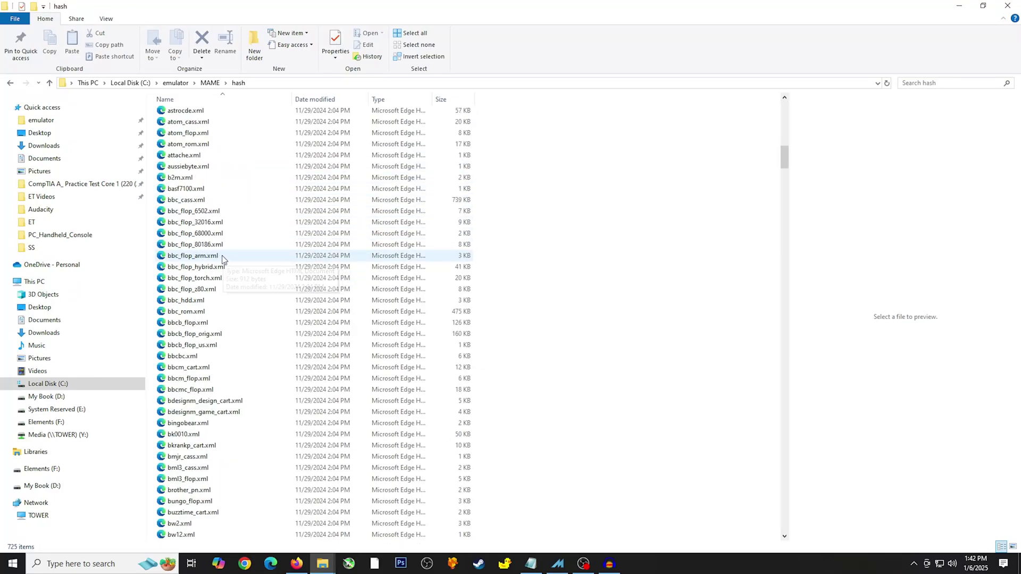
scroll(221, 259, "down", 20)
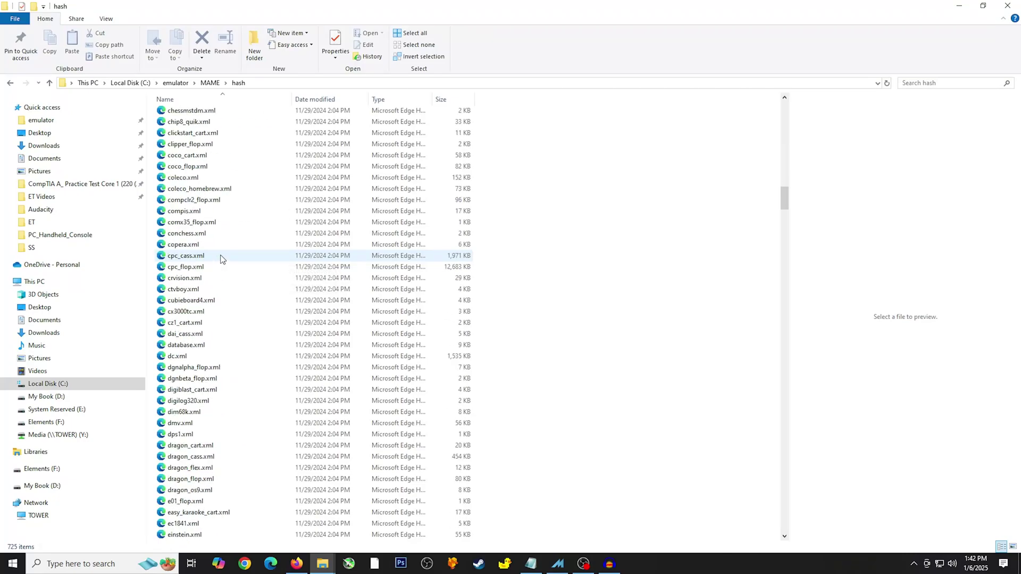
scroll(218, 260, "down", 20)
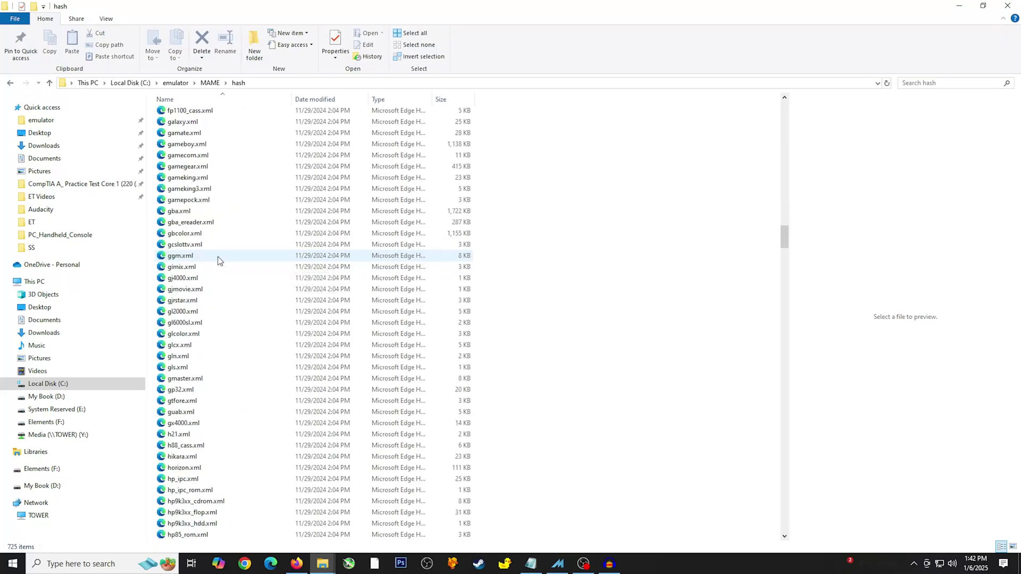
scroll(217, 260, "down", 20)
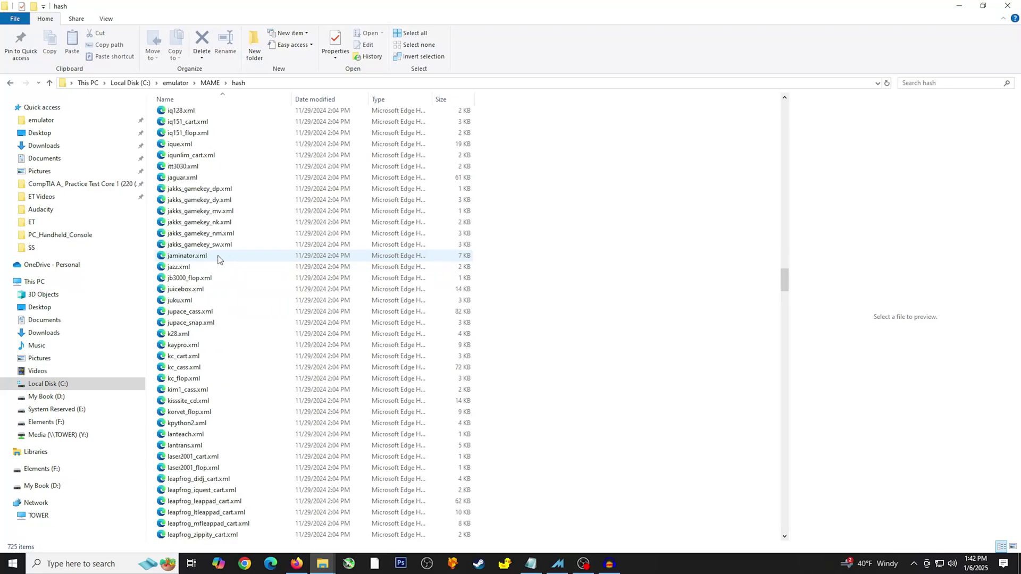
scroll(218, 259, "down", 20)
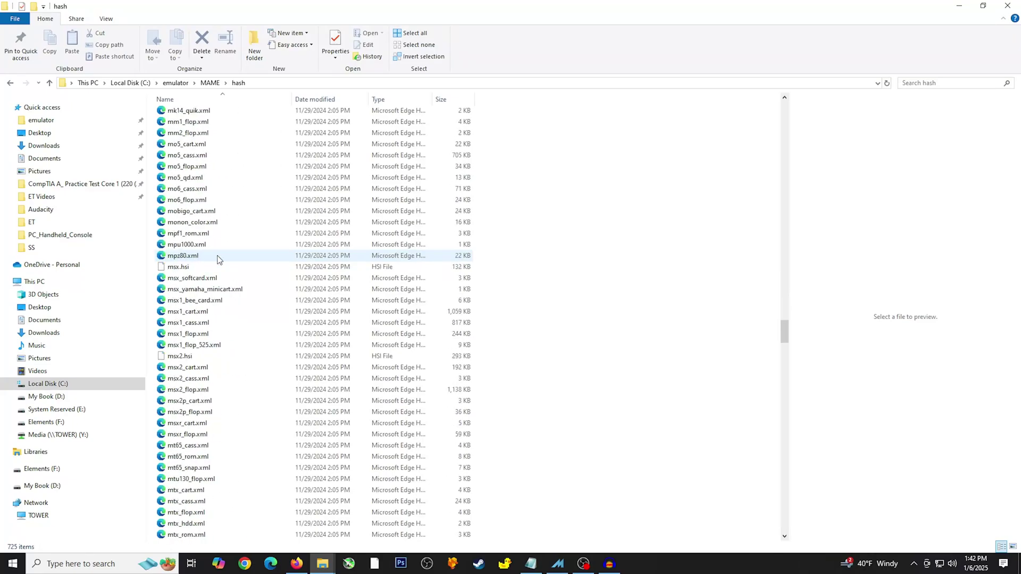
scroll(217, 261, "down", 20)
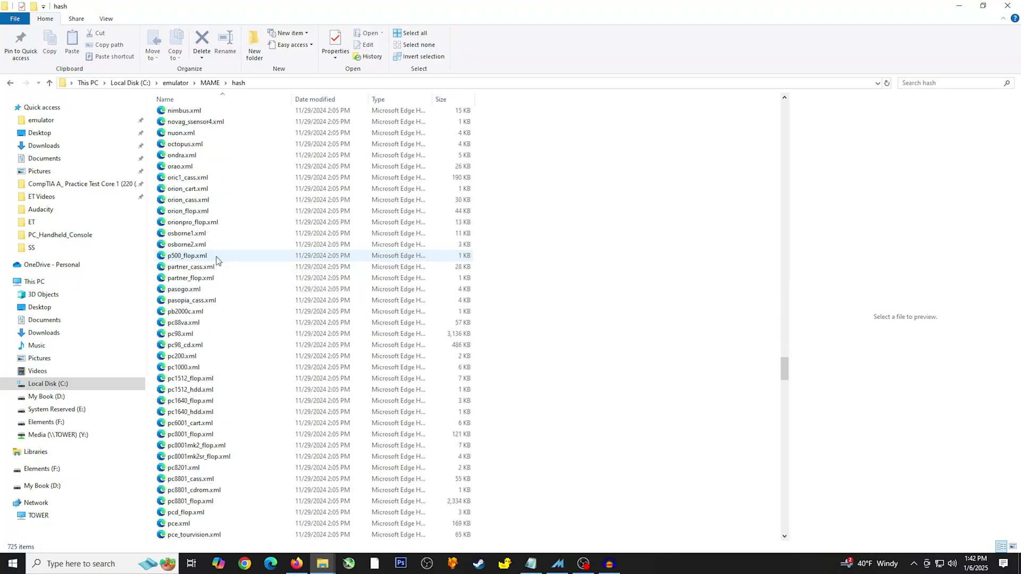
scroll(216, 260, "down", 15)
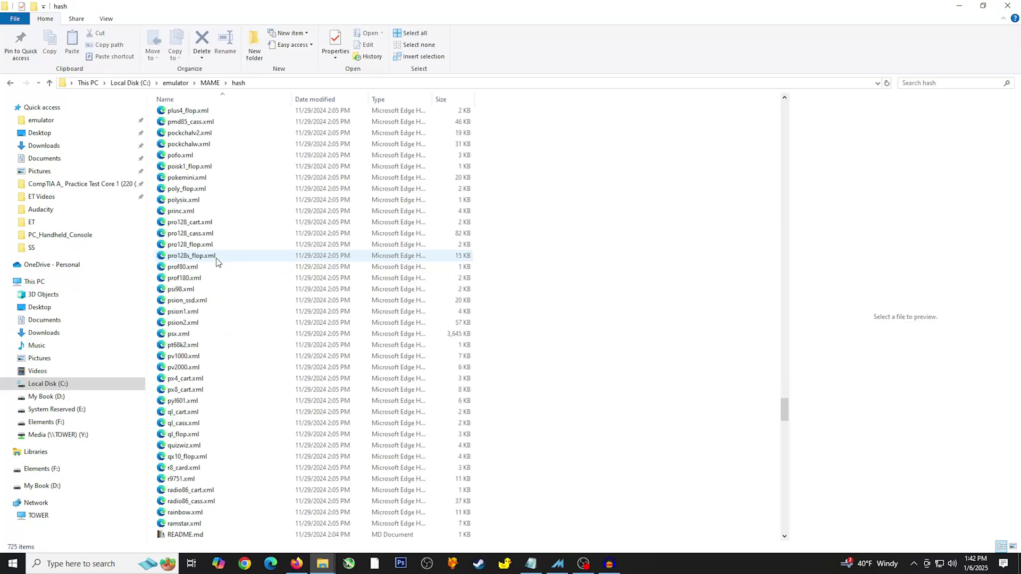
scroll(216, 260, "down", 4)
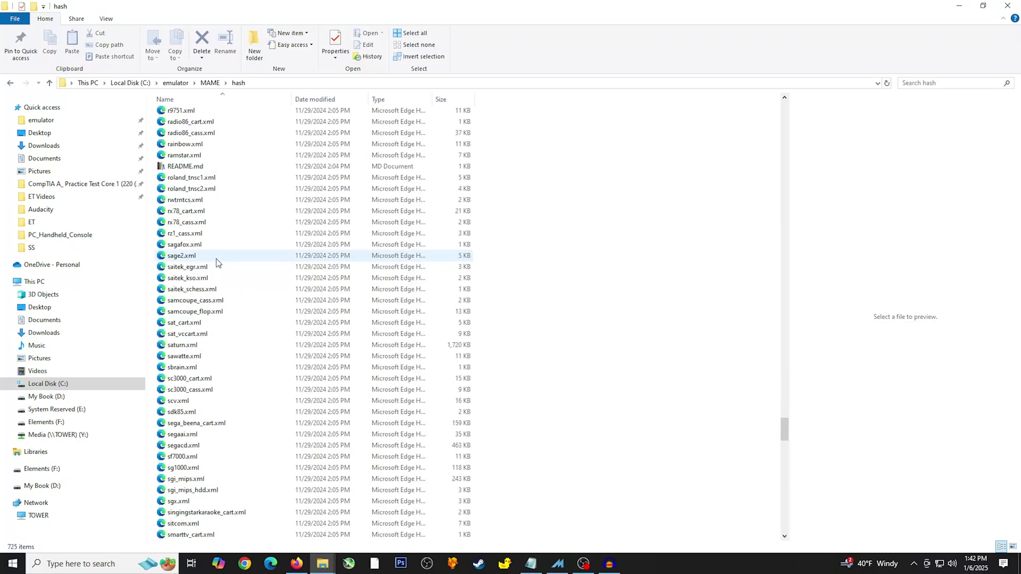
scroll(216, 261, "down", 2)
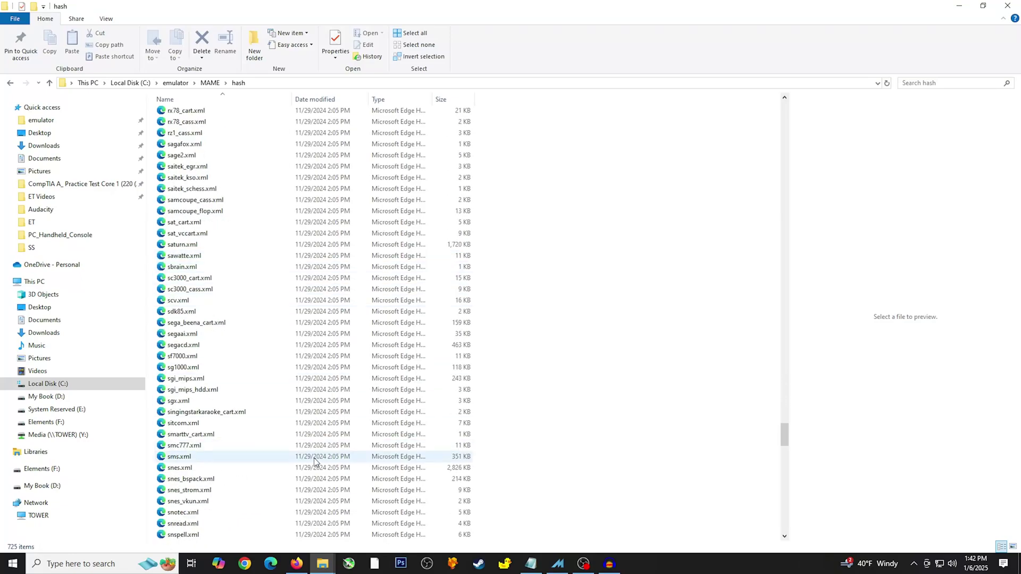
left_click(207, 460)
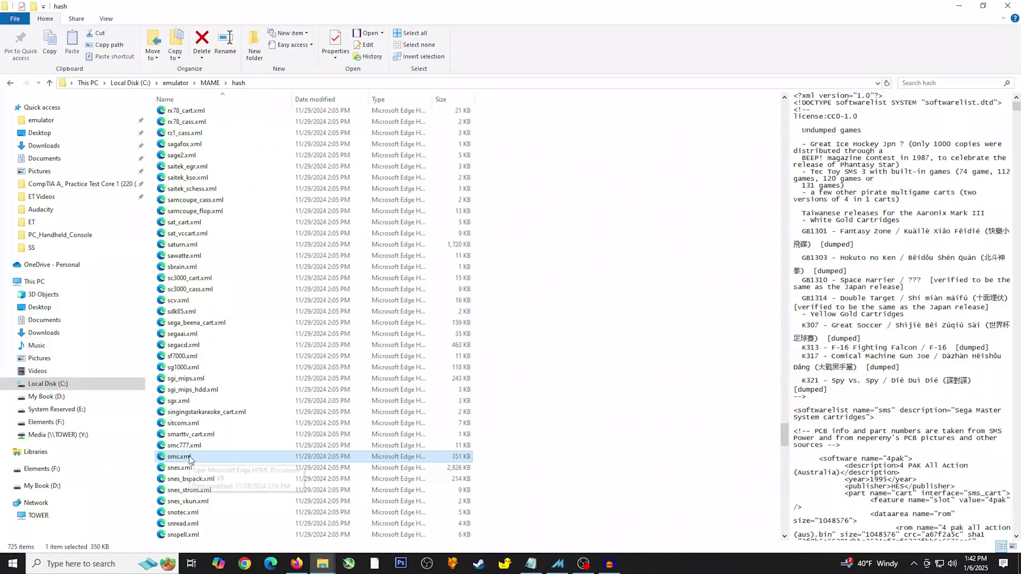
right_click(186, 460)
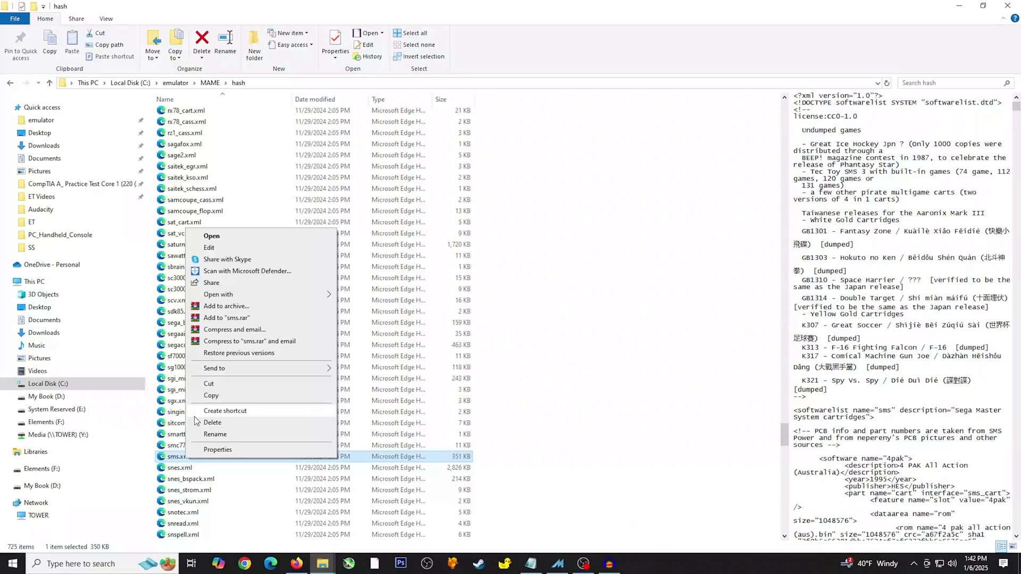
left_click(216, 247)
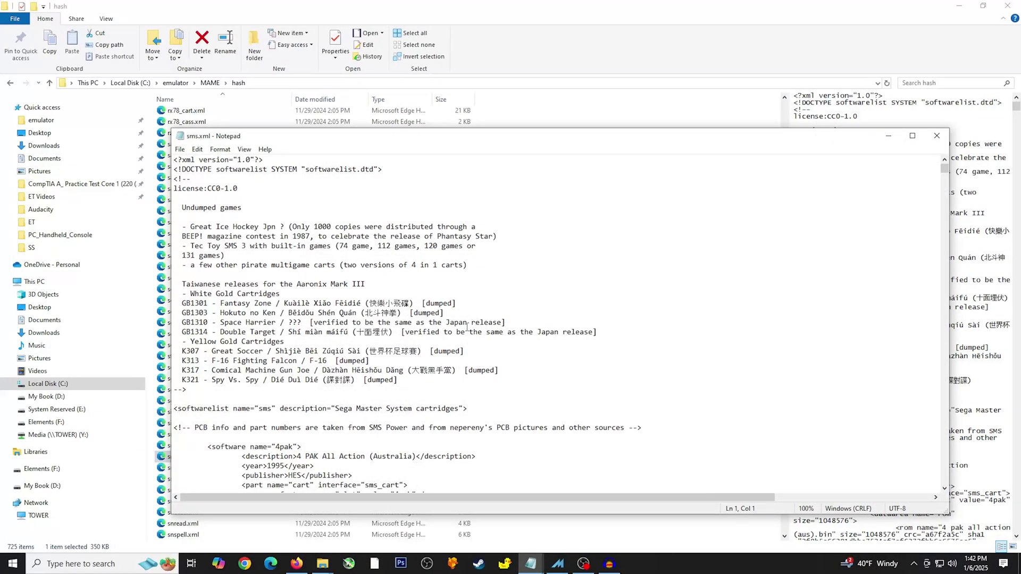
scroll(468, 327, "down", 3)
scroll(469, 328, "up", 2)
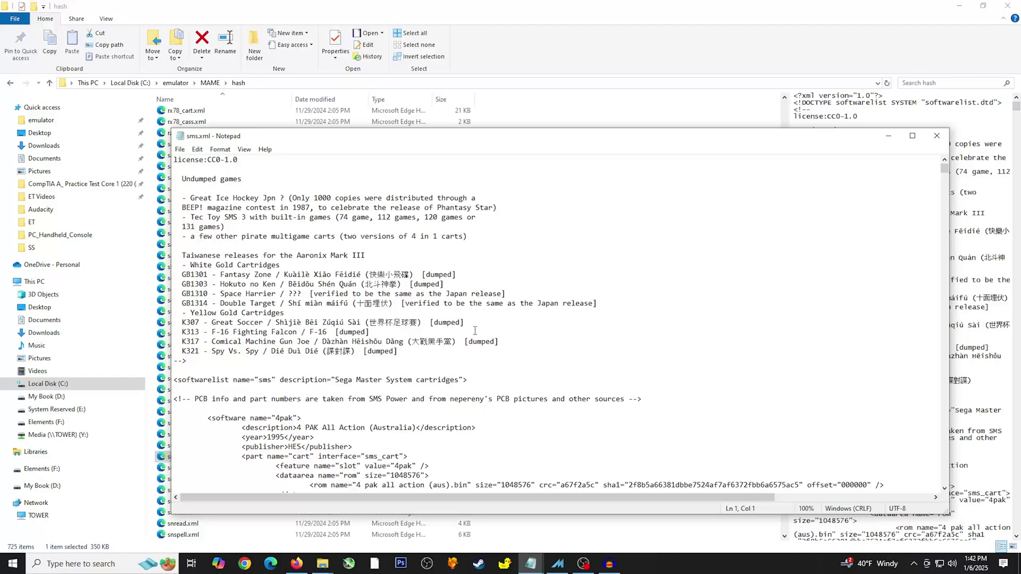
Clear the search term for finding text in sms.xml and copy the name Kenseiden from its zip file in F:\ROMS\SMS.
key("ctrl+f")
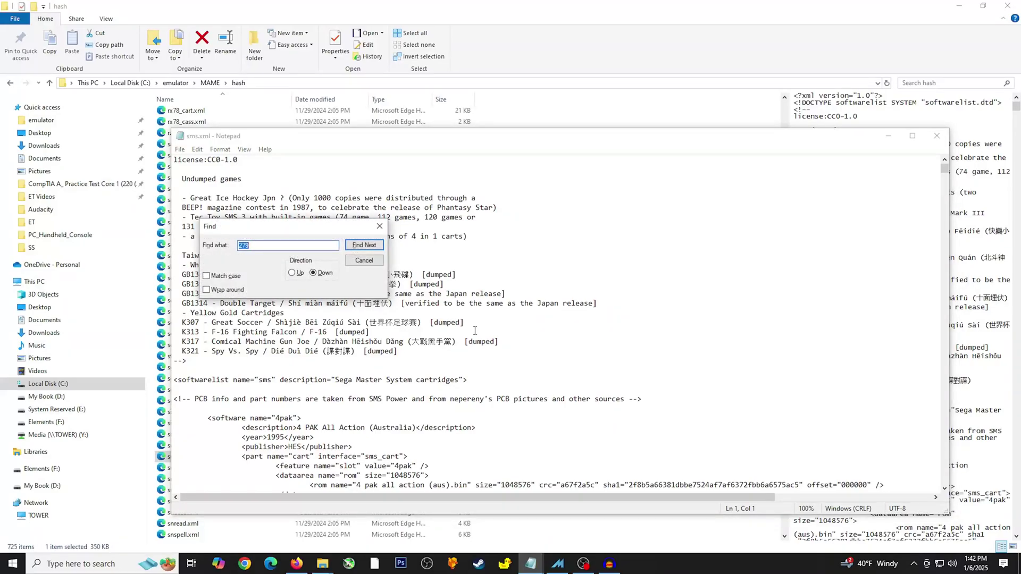
key("BackSpace")
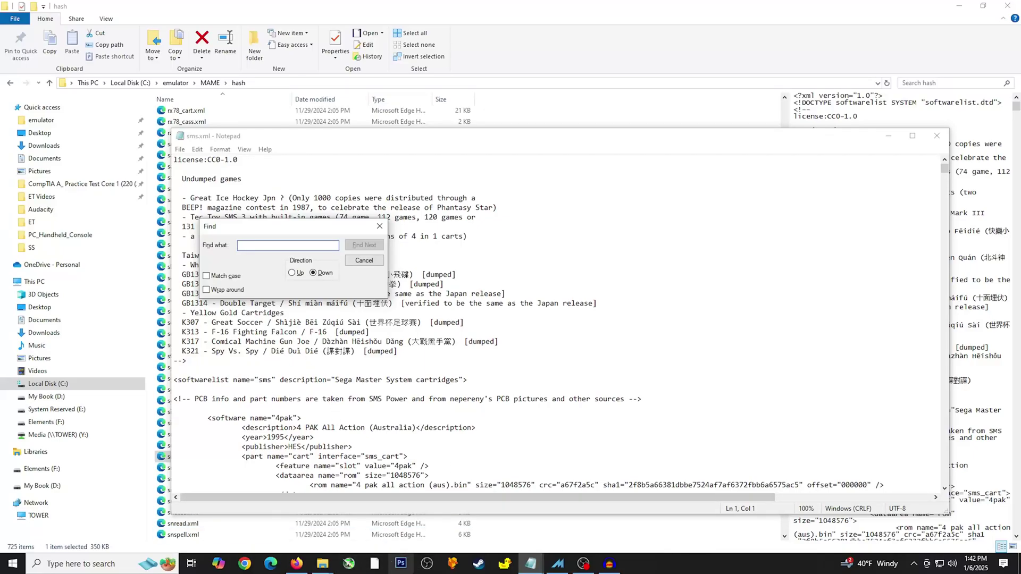
left_click(196, 170)
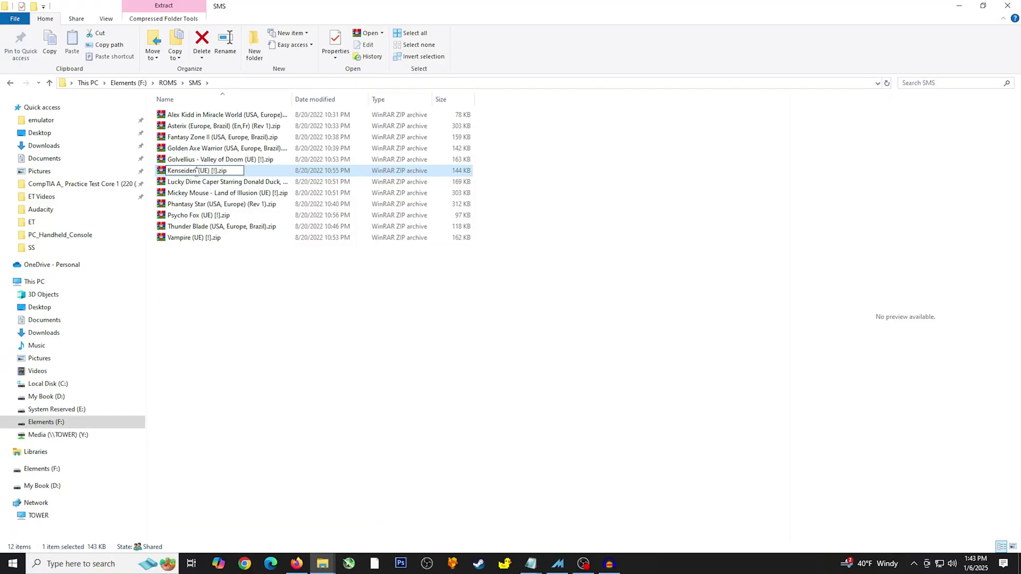
left_click_drag(196, 170, 147, 172)
right_click(186, 171)
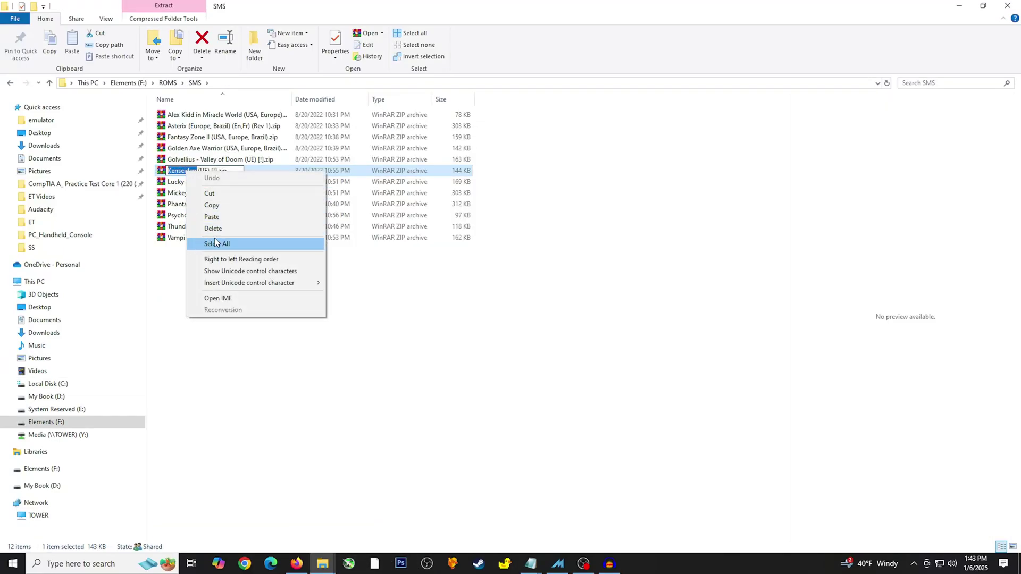
left_click(220, 209)
left_click(341, 403)
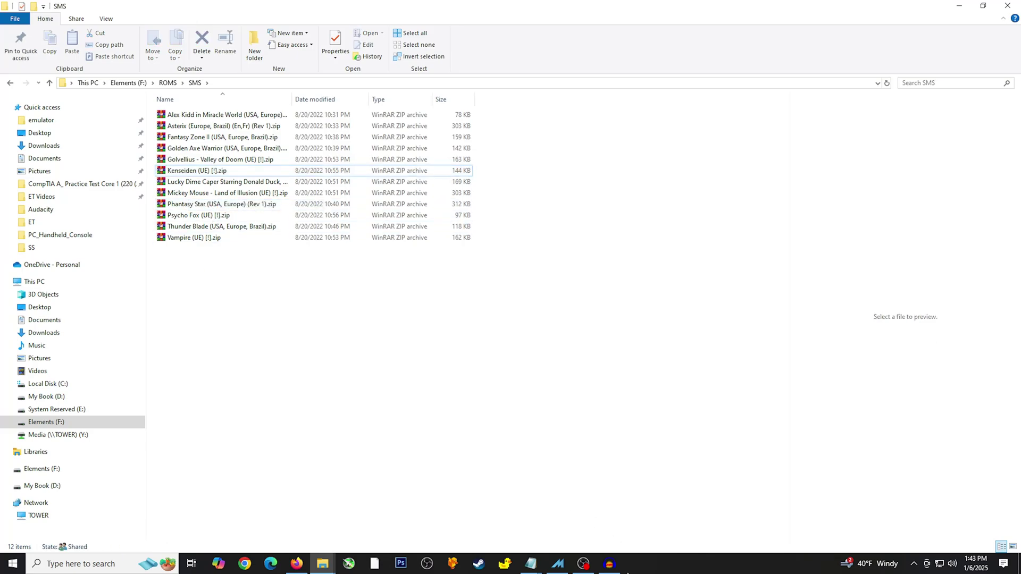
Search sms.xml for the copied name Kenseiden and bring its Europe, USA, Brazil software entry into view.
left_click(530, 563)
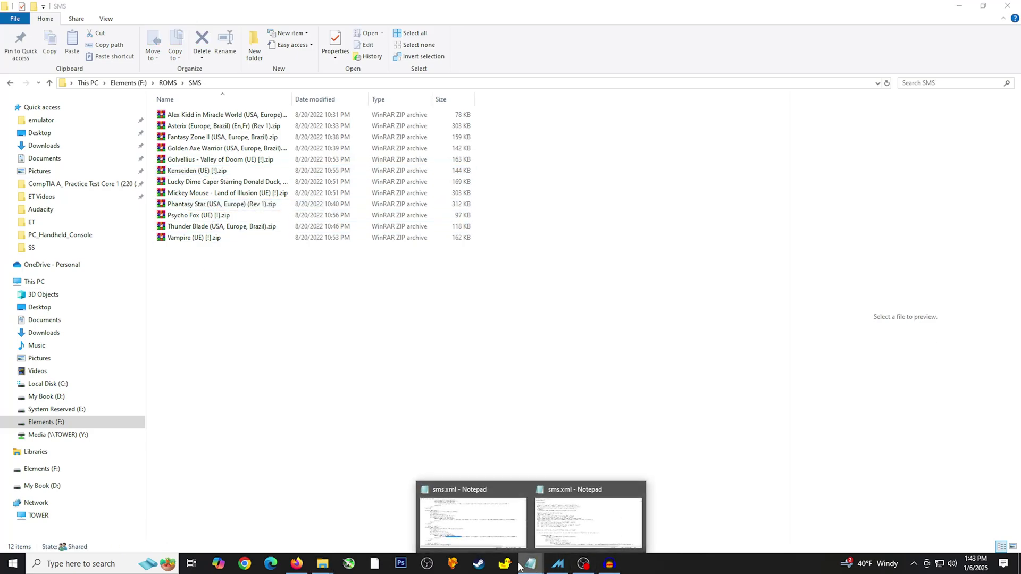
left_click(565, 526)
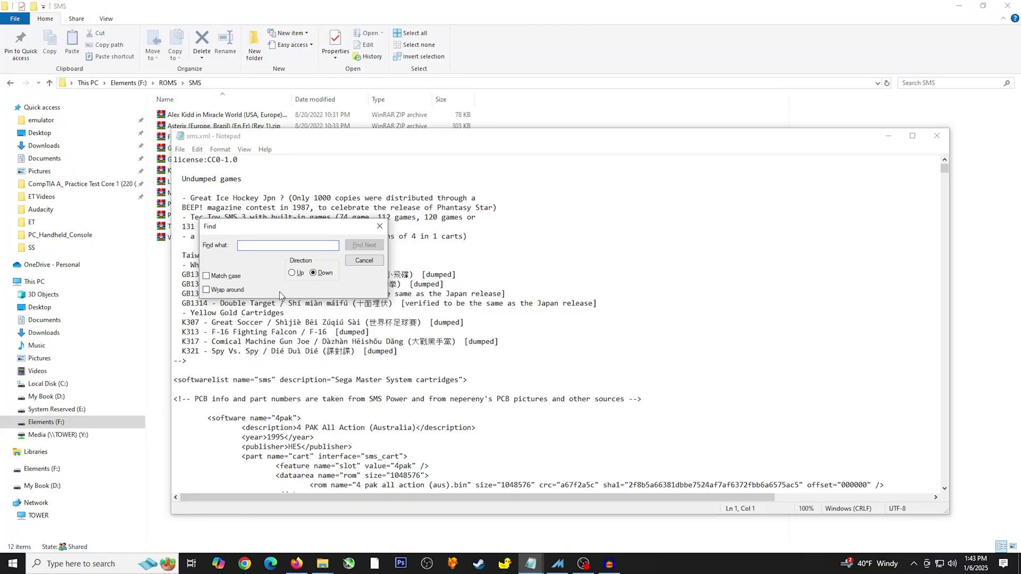
right_click(260, 247)
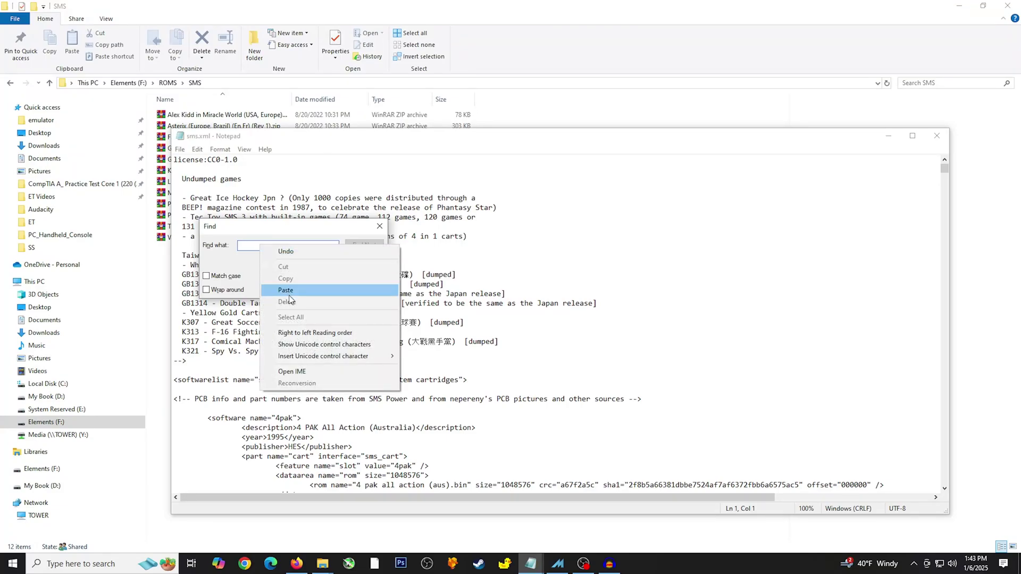
left_click(296, 294)
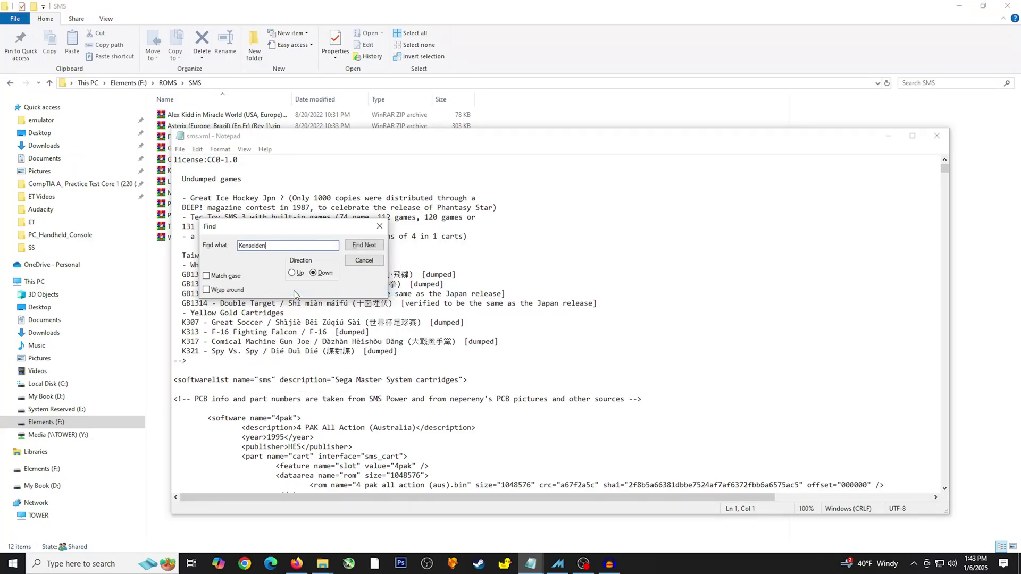
left_click(372, 247)
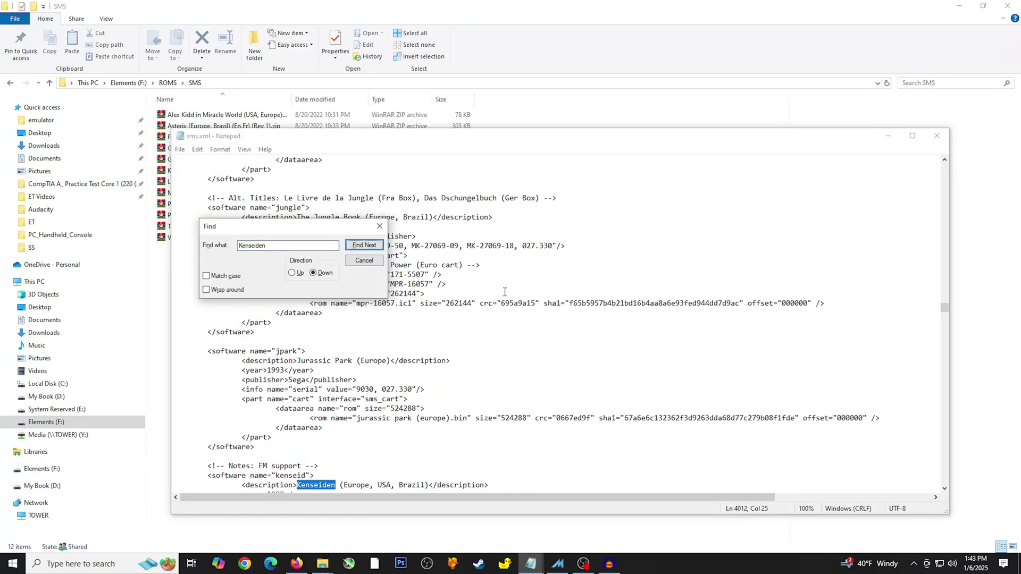
scroll(497, 289, "down", 4)
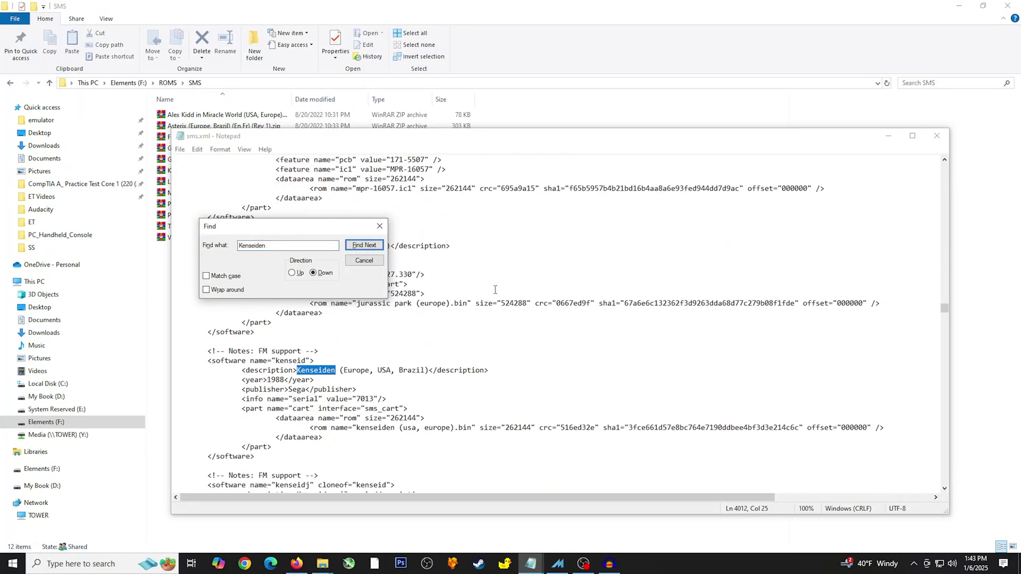
scroll(473, 376, "down", 1)
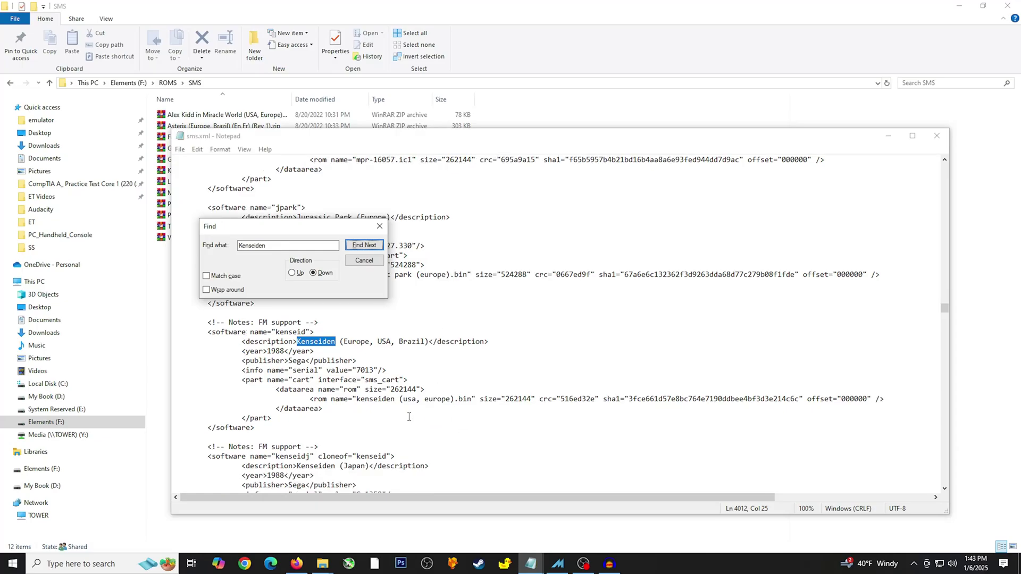
Select the ROM file name "kenseiden (usa, europe).bin" in the kenseid entry of sms.xml.
mouse_move(356, 402)
left_mouse_down()
mouse_move(378, 402)
mouse_move(356, 403)
left_mouse_up()
double_click(356, 401)
left_click(356, 401)
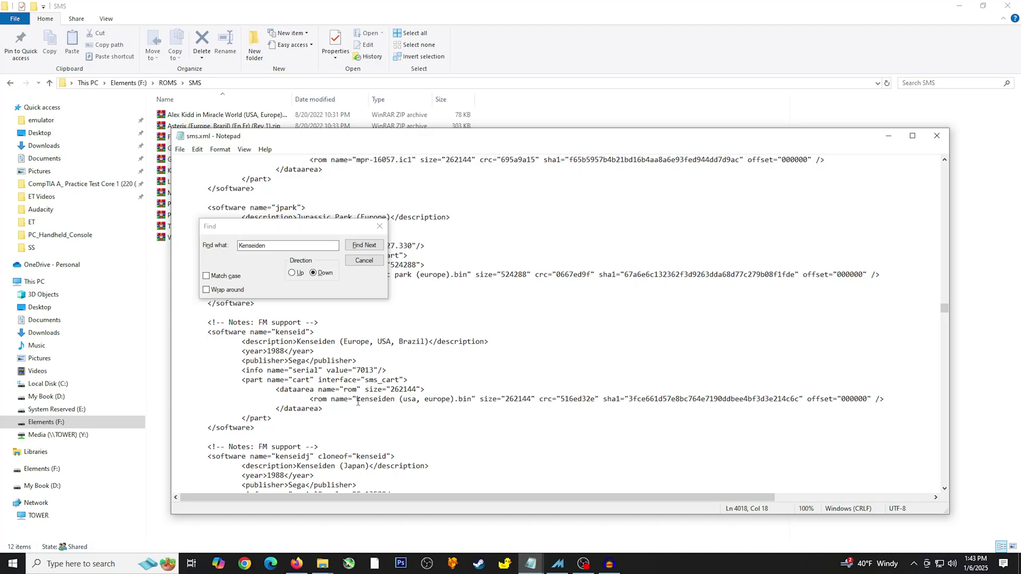
left_click_drag(356, 402, 473, 403)
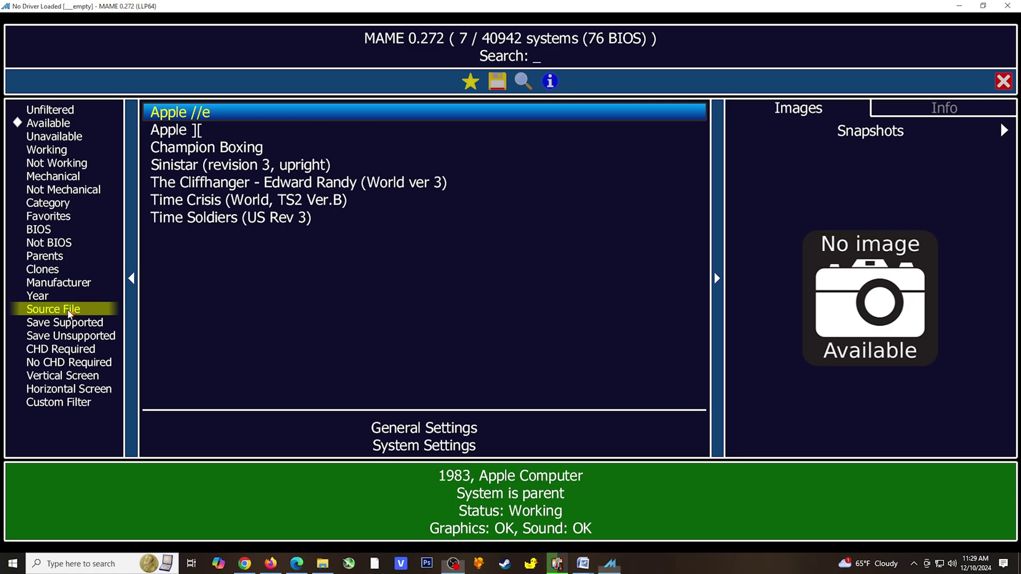
Filter MAME's system list by the source file sega/sg1000.cpp and select the SG-1000 system.
left_click(70, 310)
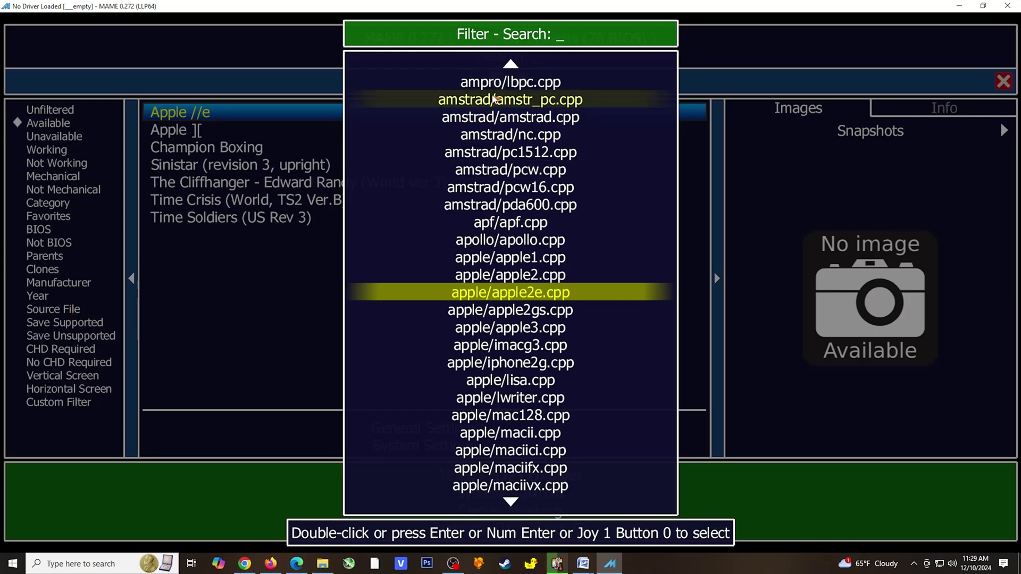
type("sg1--")
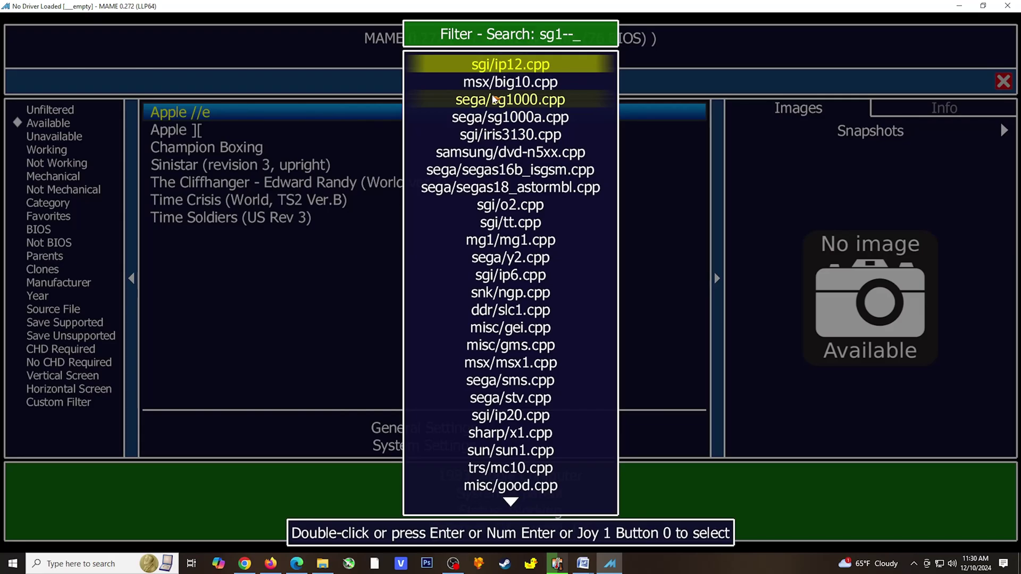
double_click(483, 101)
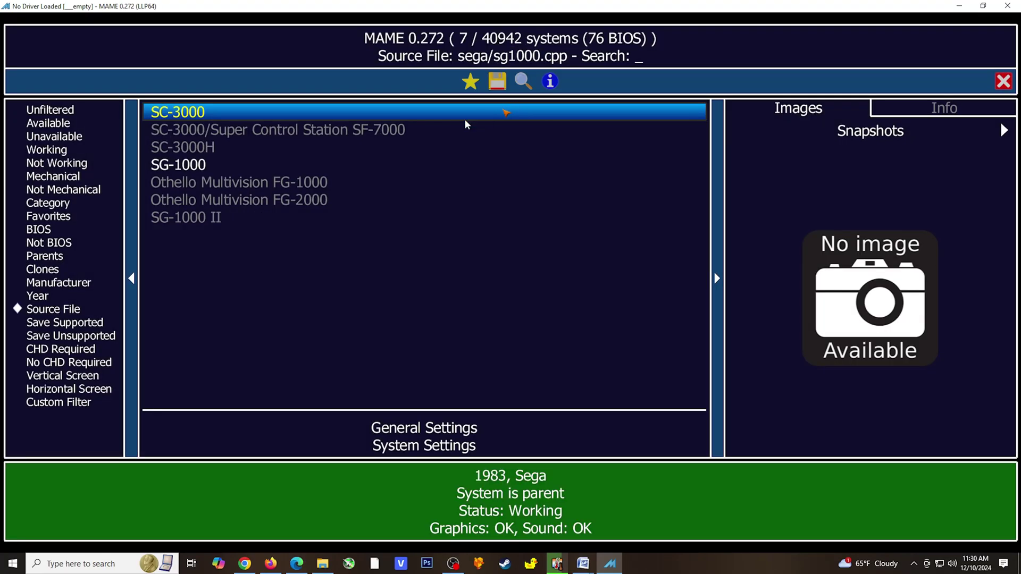
left_click(210, 168)
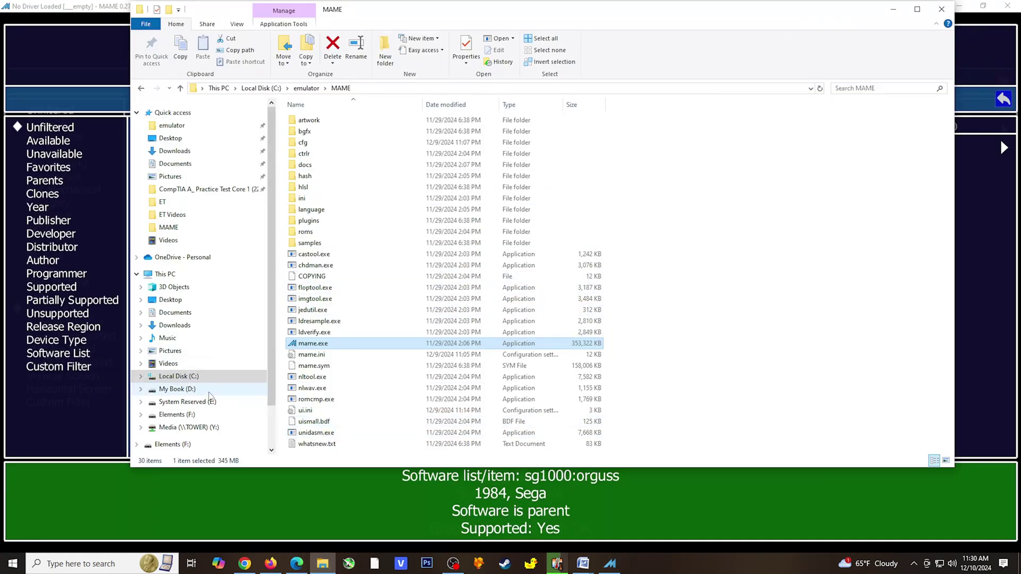
Create a folder named sg1000 inside ROMS\ARC\MAME\PC_Handheld_Console on drive F:.
left_click(187, 416)
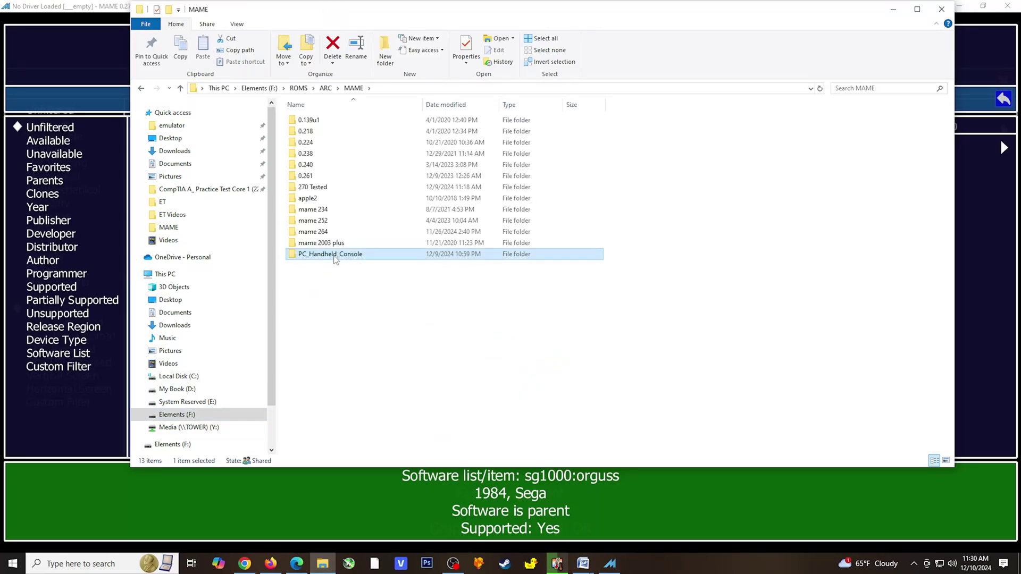
double_click(334, 259)
right_click(337, 212)
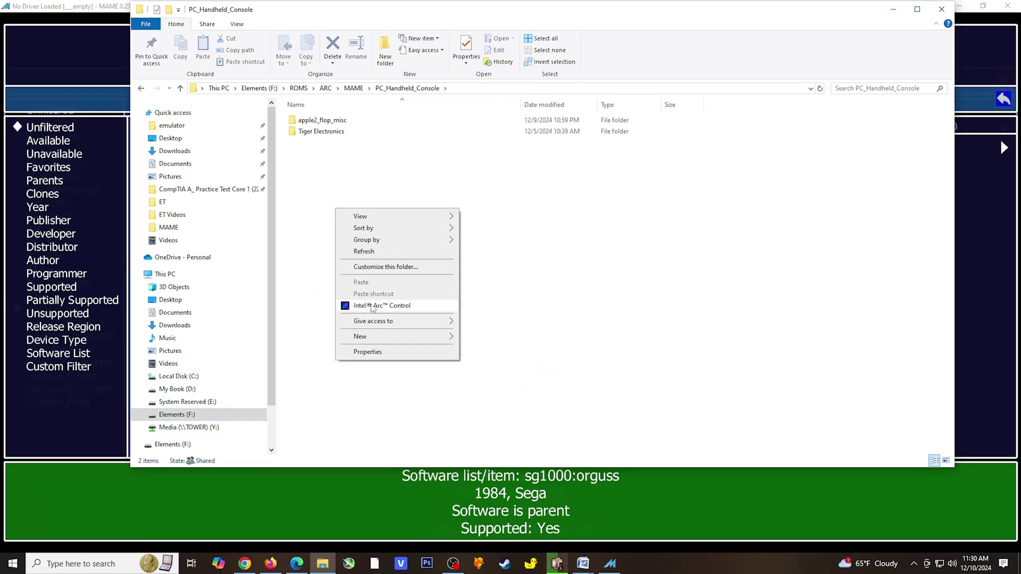
mouse_move(404, 336)
left_click(464, 337)
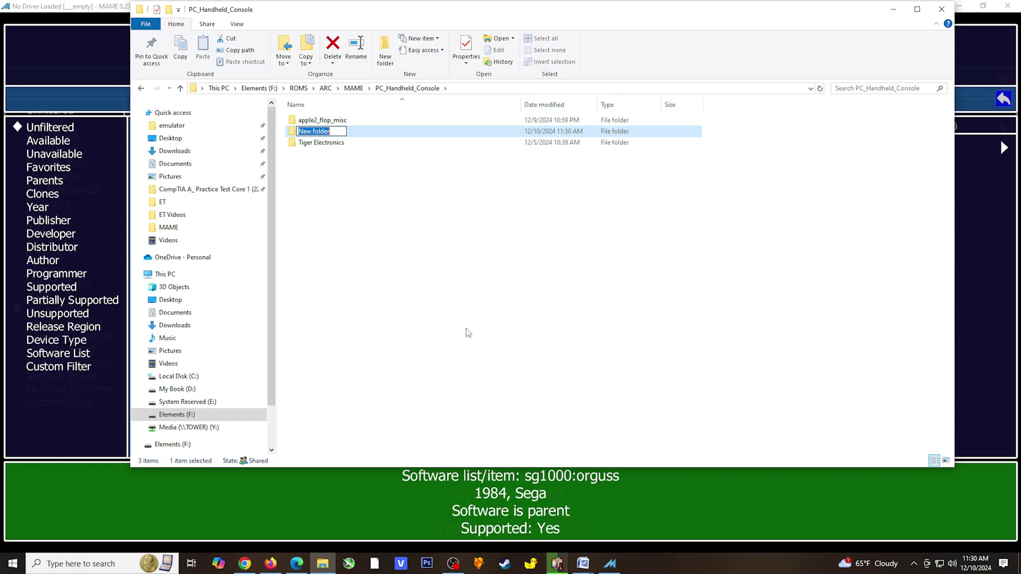
left_click(442, 286)
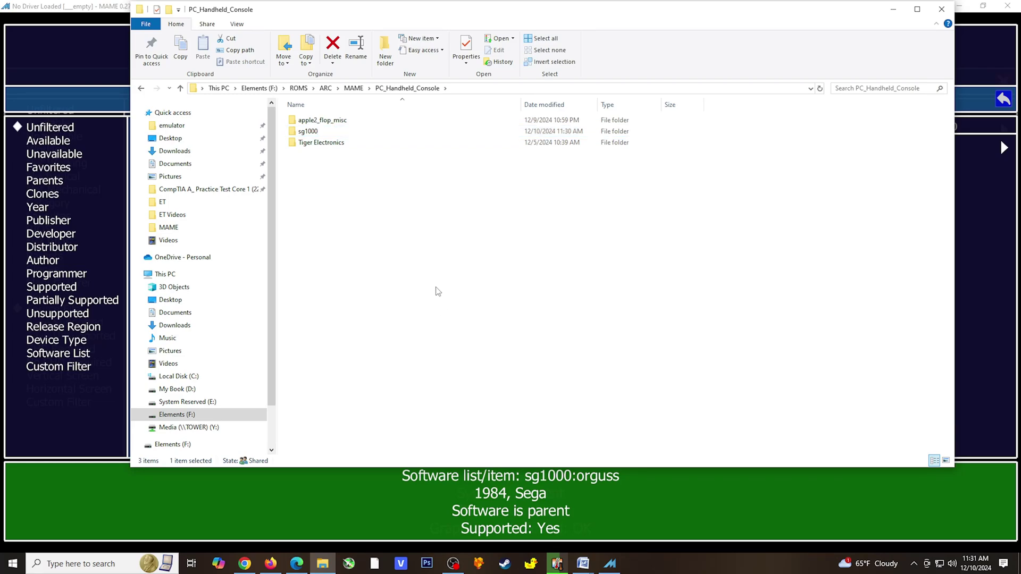
Create a subfolder named orguss inside the sg1000 folder.
double_click(308, 131)
right_click(312, 156)
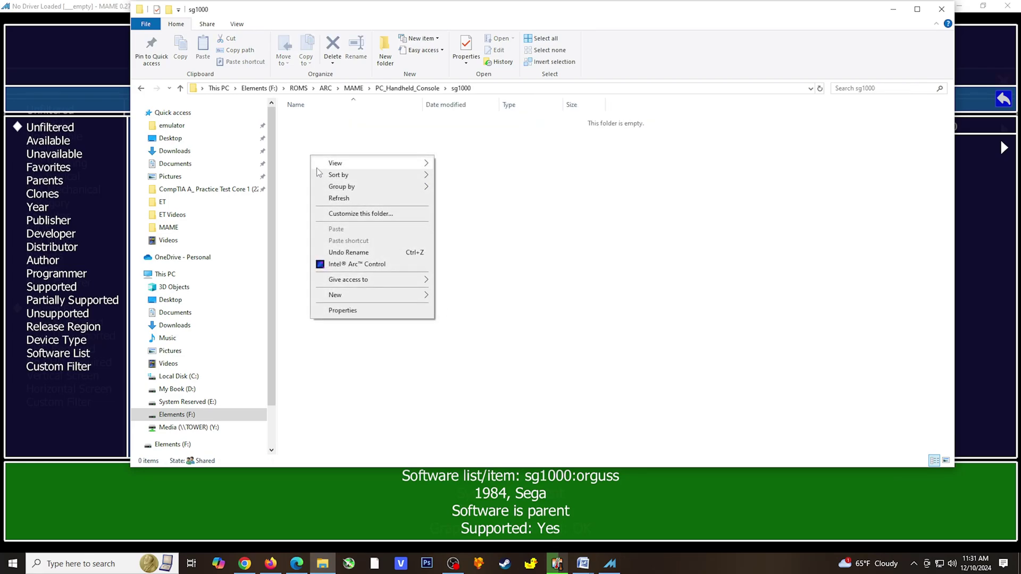
mouse_move(349, 298)
left_click(473, 297)
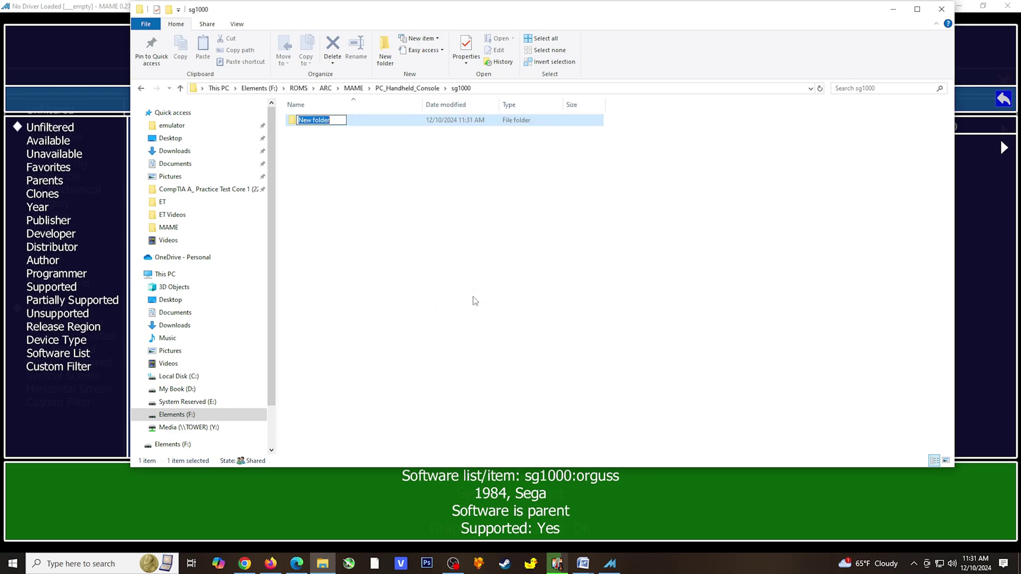
left_click(485, 271)
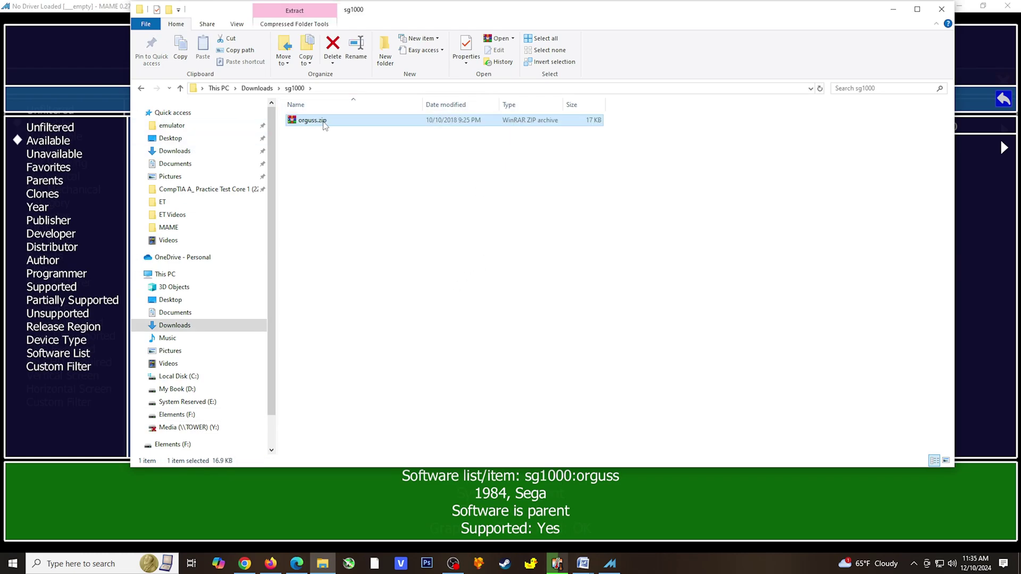
Extract orguss.zip into the orguss folder under PC_Handheld_Console\sg1000 and close the archive.
double_click(307, 119)
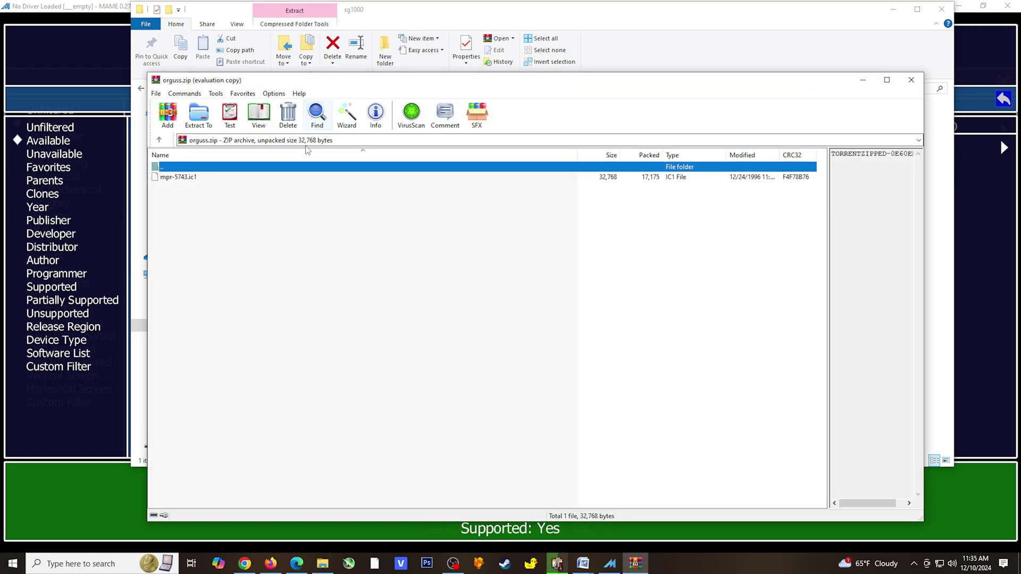
left_click(207, 123)
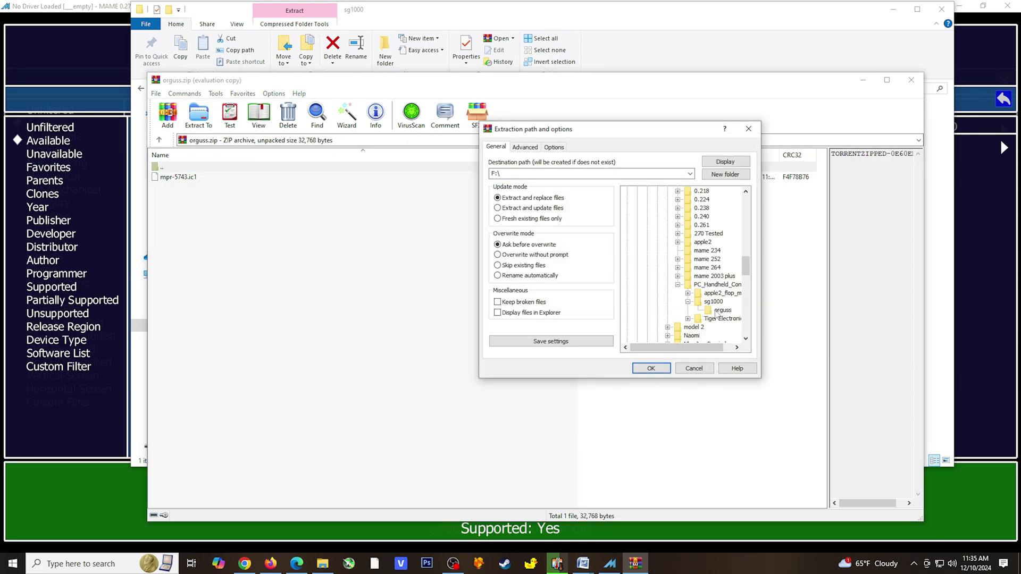
left_click(650, 369)
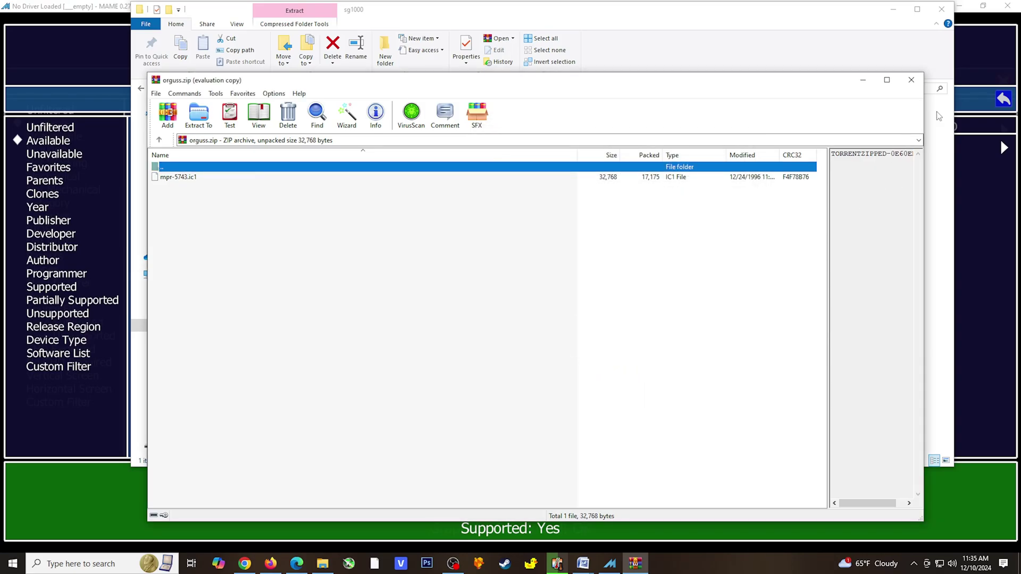
left_click(911, 81)
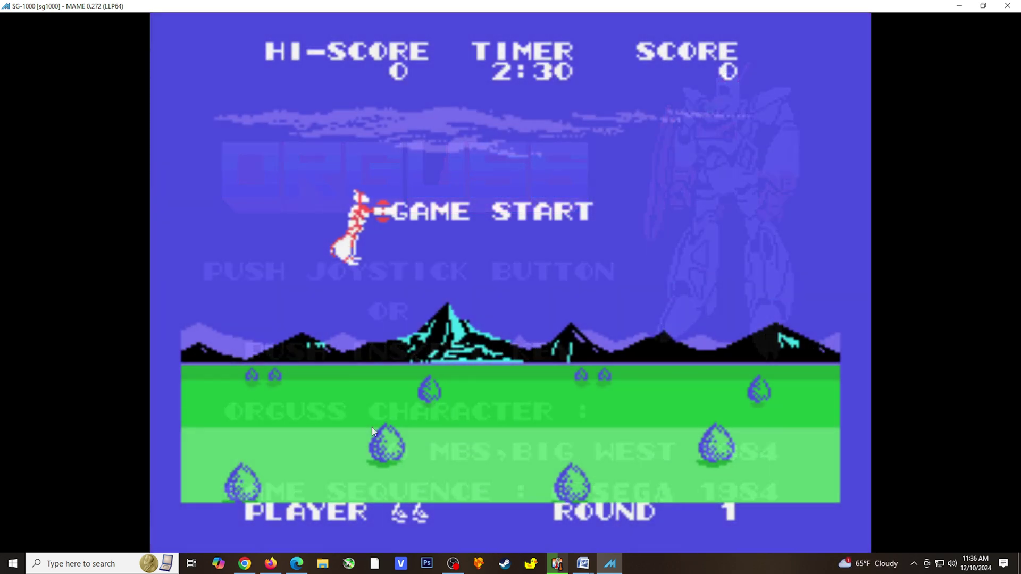
key("alt")
key("Right")
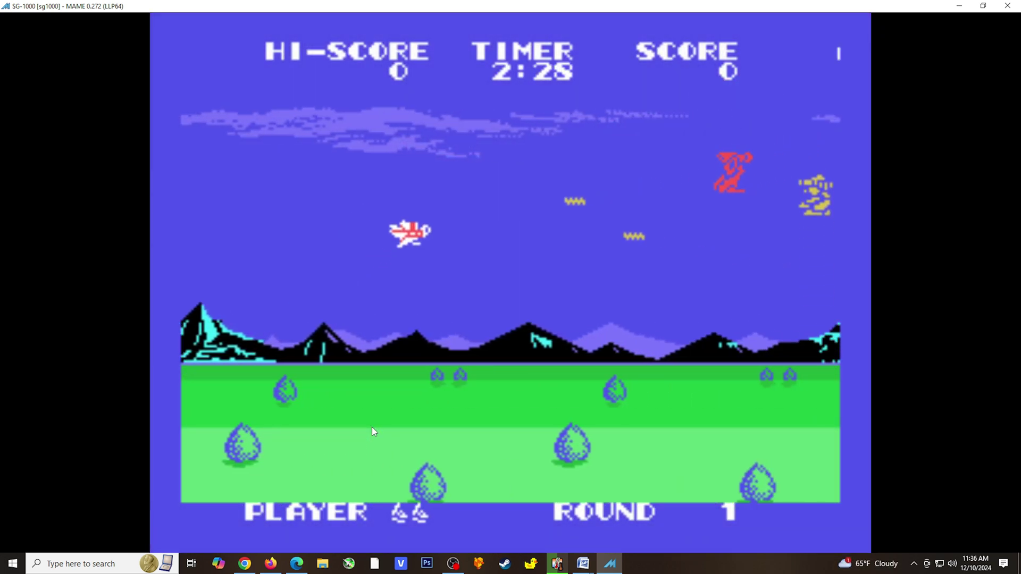
key("Up")
key("Left")
key("ctrl")
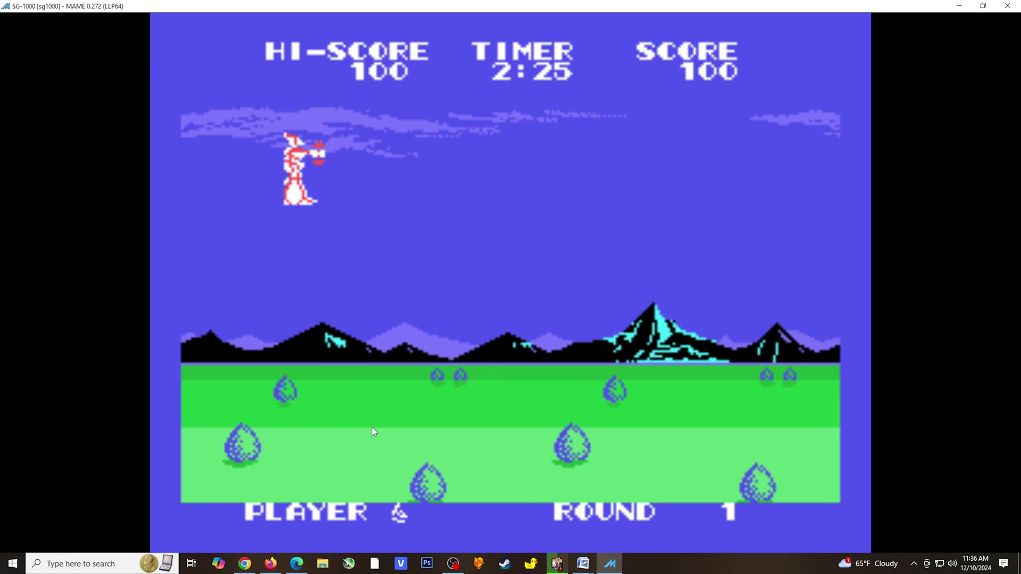
key("Down")
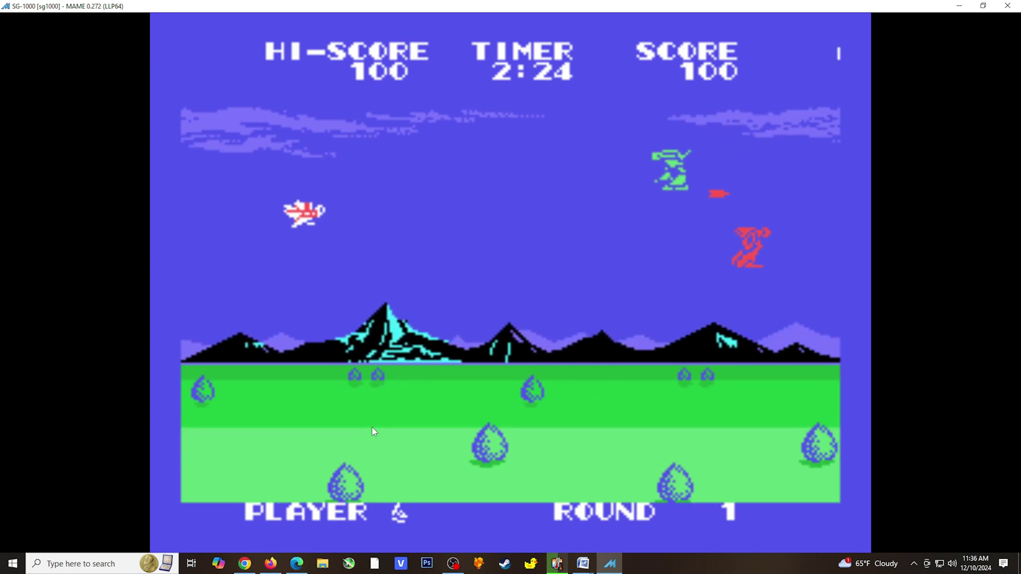
key("Up")
key("Down")
key("ctrl")
key("Up")
key("ctrl")
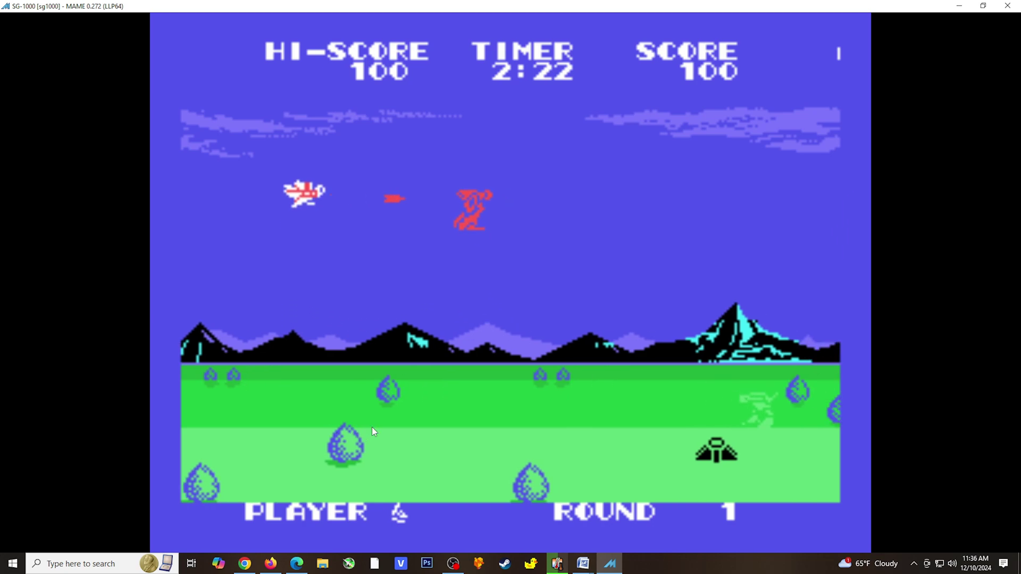
key("Down")
key("Up")
key("ctrl")
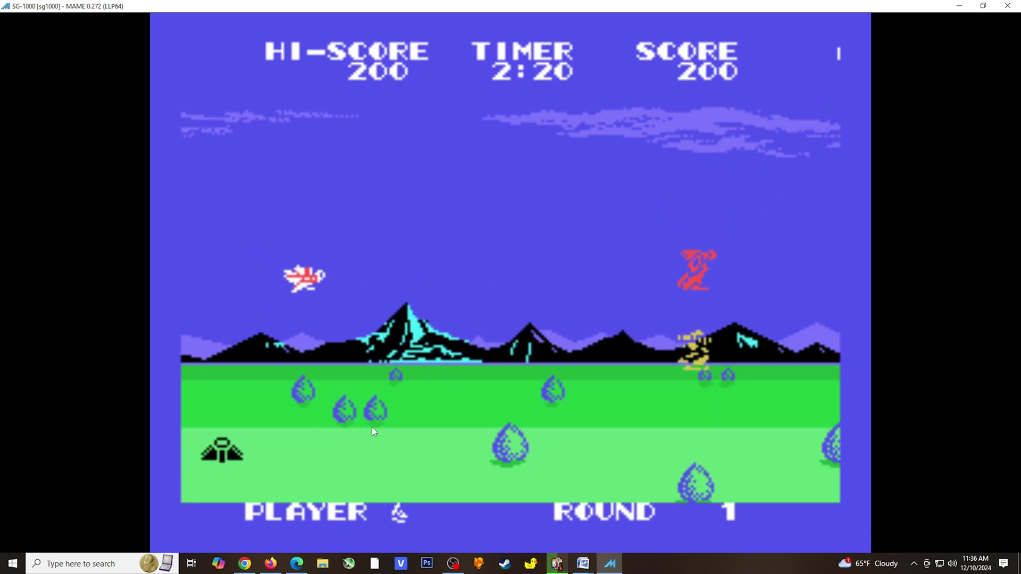
key("ctrl")
key("Down")
key("ctrl")
key("Up")
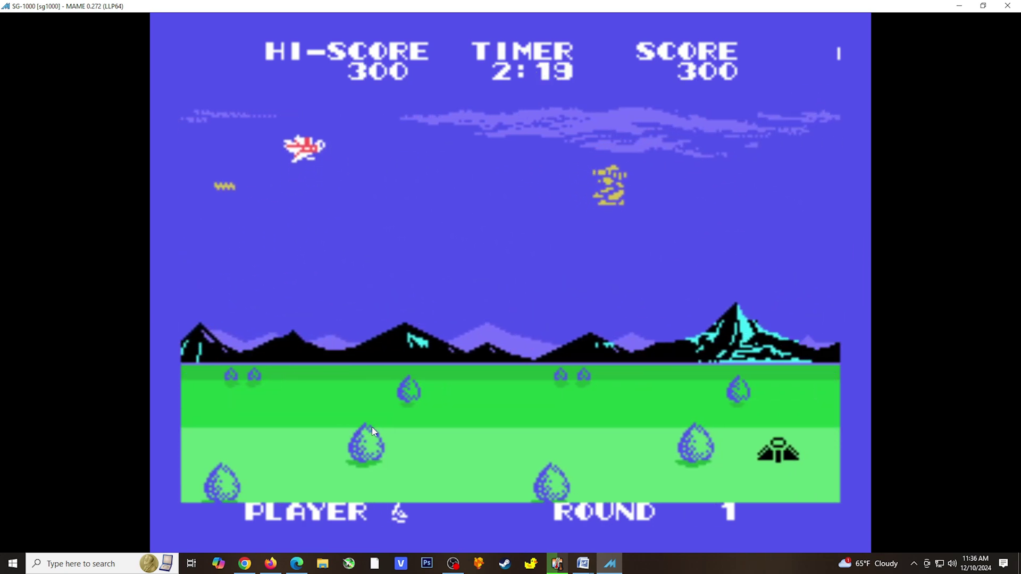
key("Down")
key("ctrl")
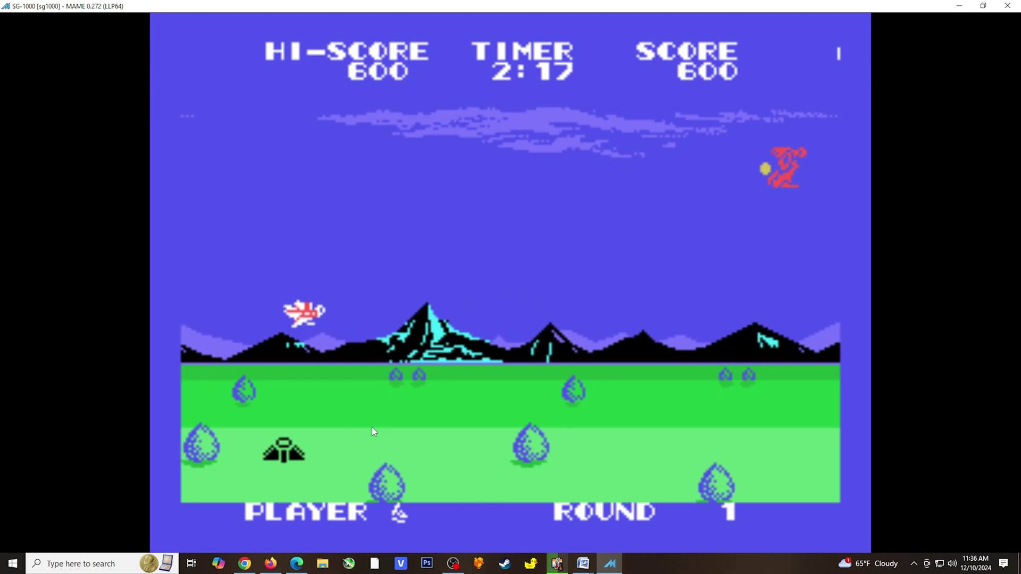
key("Up")
key("ctrl")
key("Down")
key("ctrl")
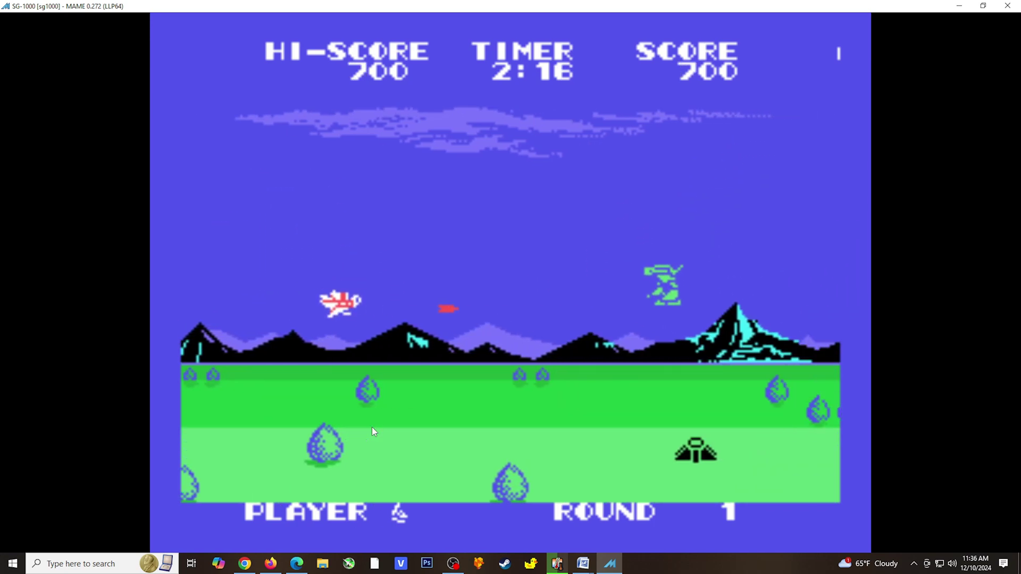
key("Up")
key("ctrl")
key("Down")
key("Down")
key("Left")
key("ctrl")
key("Up")
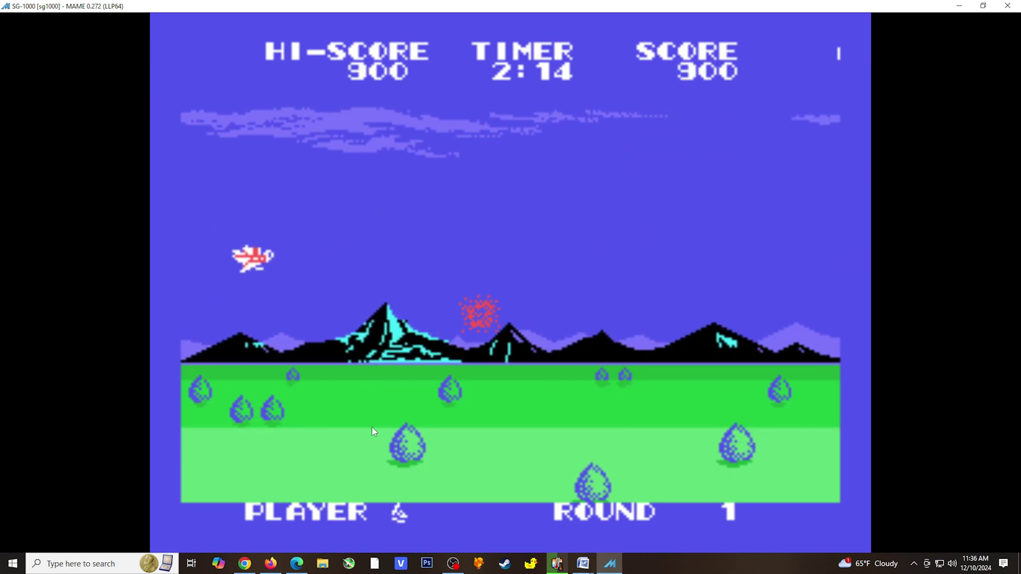
key("Right")
key("ctrl")
key("Right")
key("Down")
key("Left")
key("ctrl")
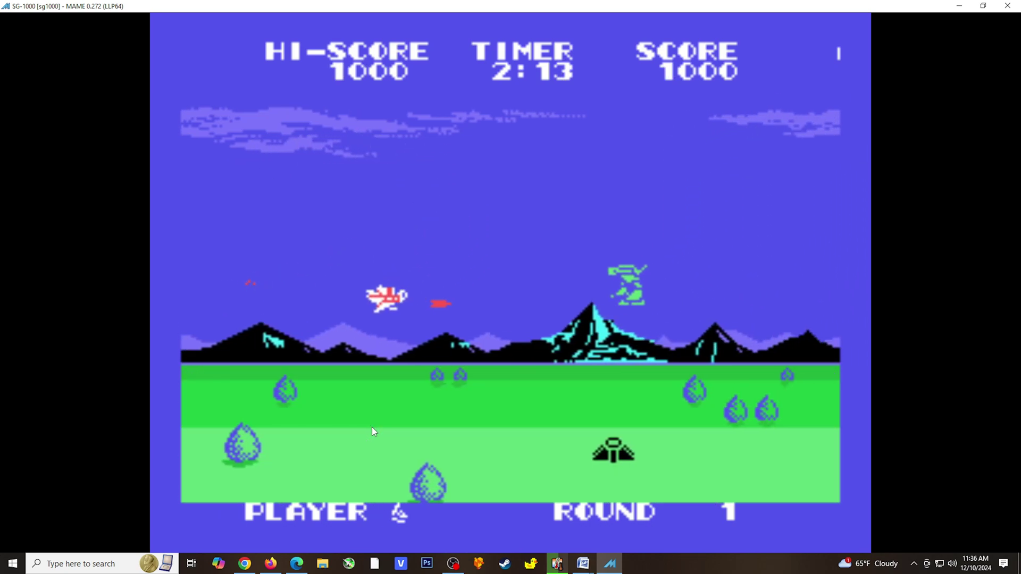
key("Up")
key("ctrl")
key("Down")
key("Up")
key("Left")
key("ctrl")
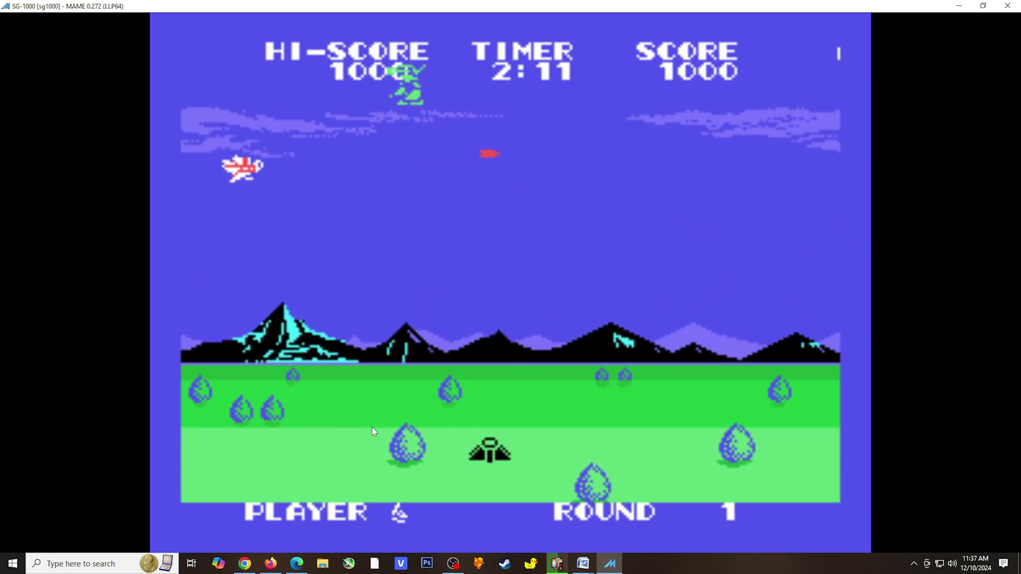
key("Down")
key("Right")
key("ctrl")
key("Down")
key("ctrl")
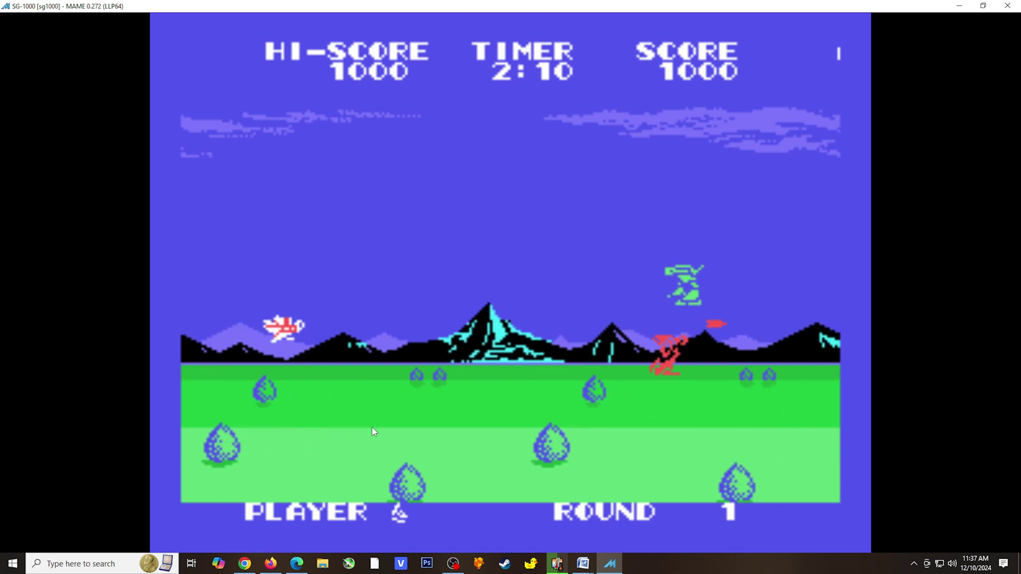
key("Up")
key("ctrl")
key("ctrl")
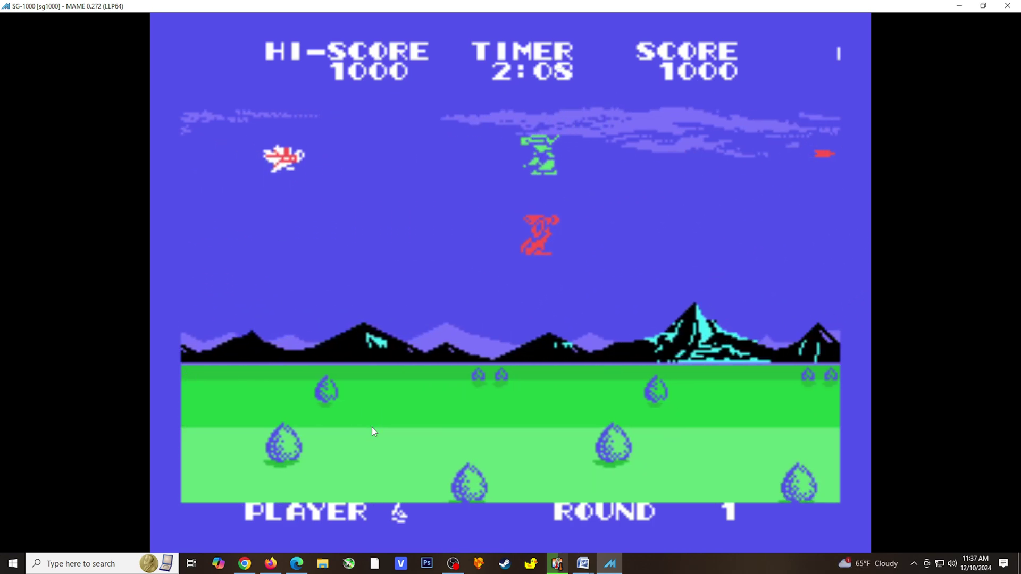
key("Down")
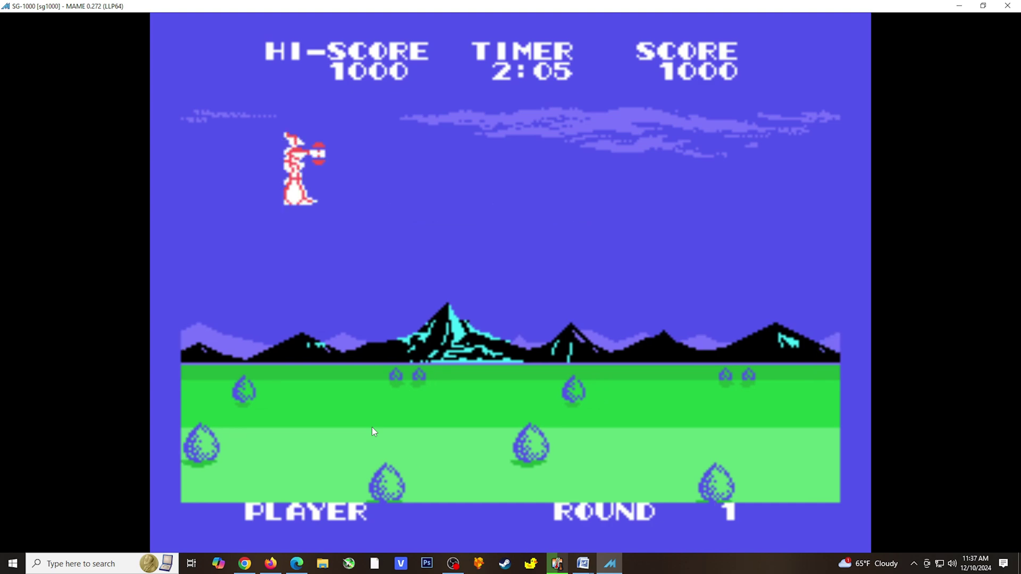
key("Right")
key("ctrl")
key("Down")
key("ctrl")
key("Left")
key("Up")
key("ctrl")
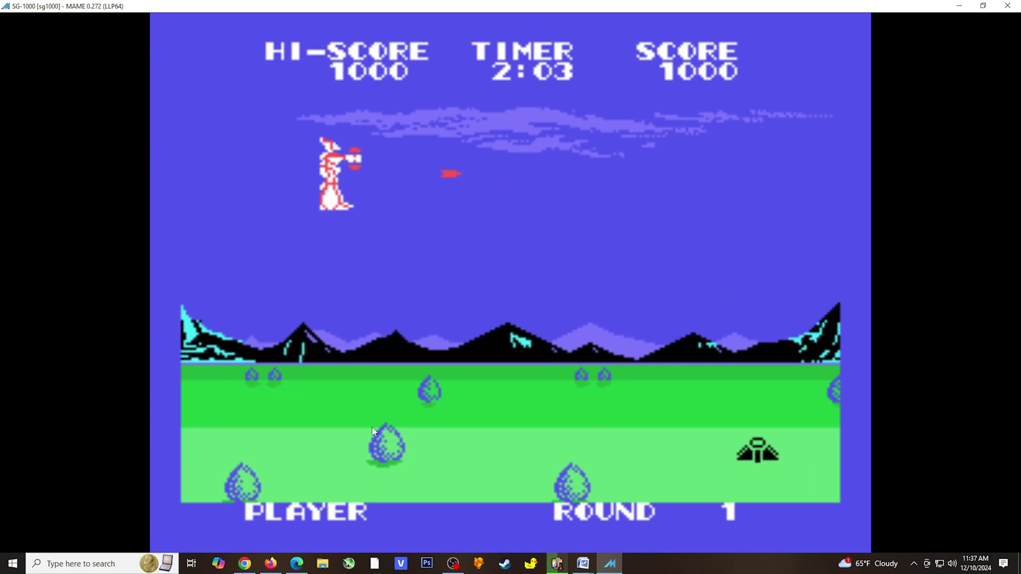
key("Down")
key("Right")
key("ctrl")
key("Left")
key("Up")
key("ctrl")
key("ctrl")
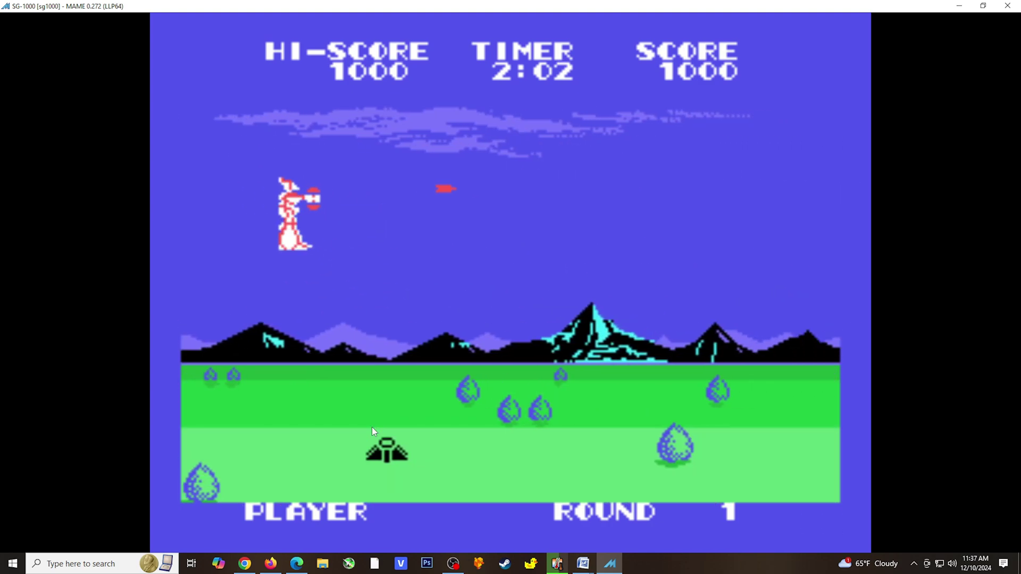
key("Up")
key("ctrl")
key("Down")
key("Down")
key("ctrl")
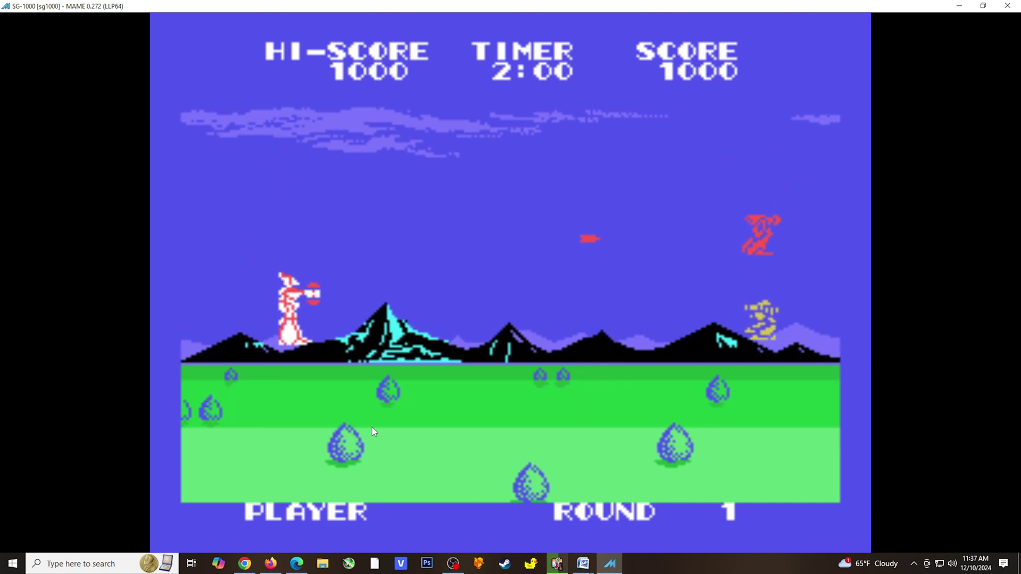